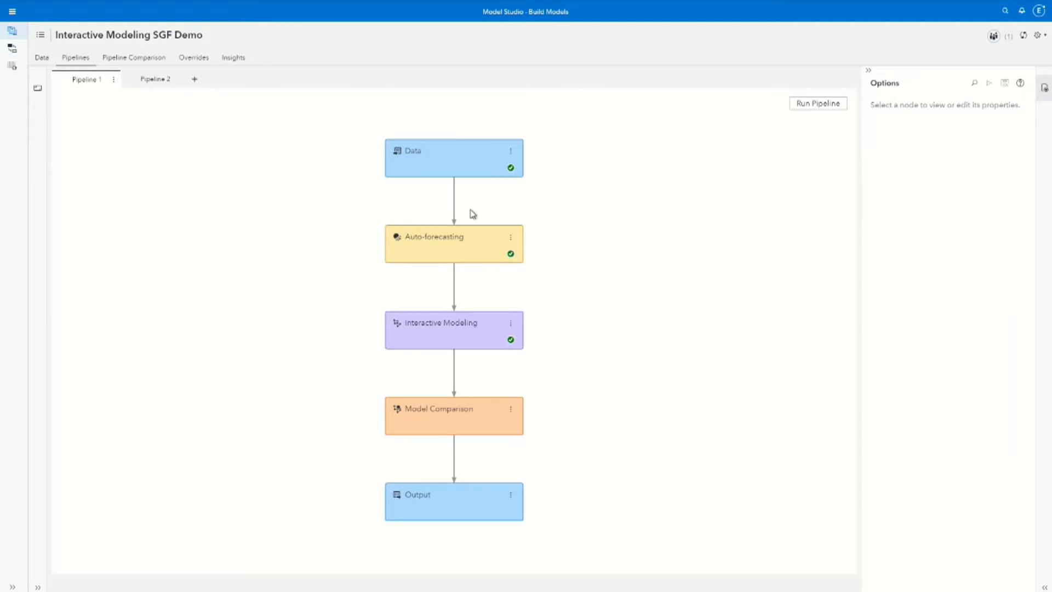
In Pipeline 2, add an Interactive Modeling postprocessing node between Auto-forecasting and Model Comparison
left_click(163, 81)
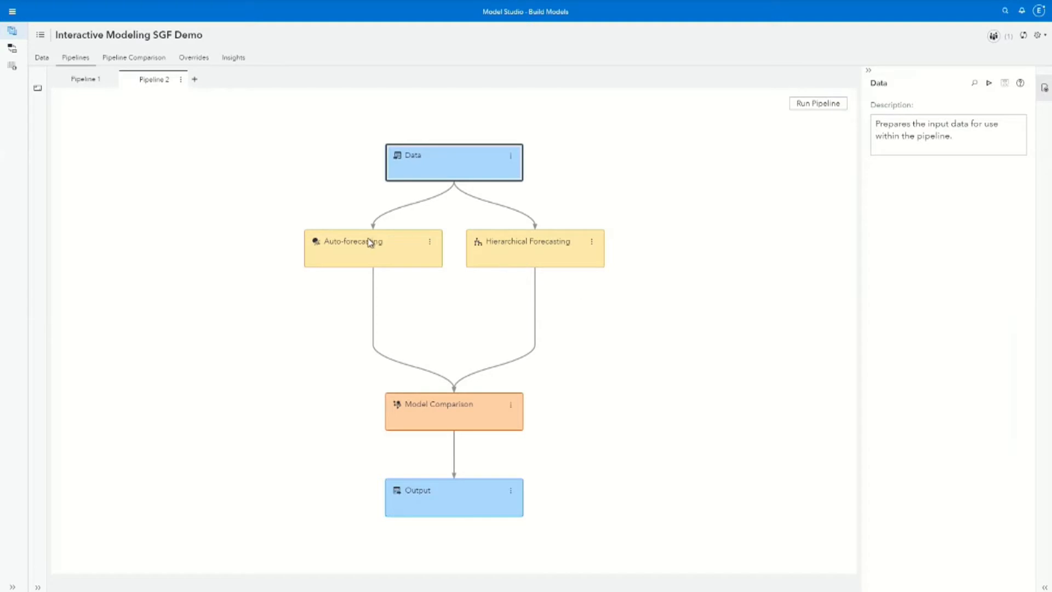
left_click(37, 91)
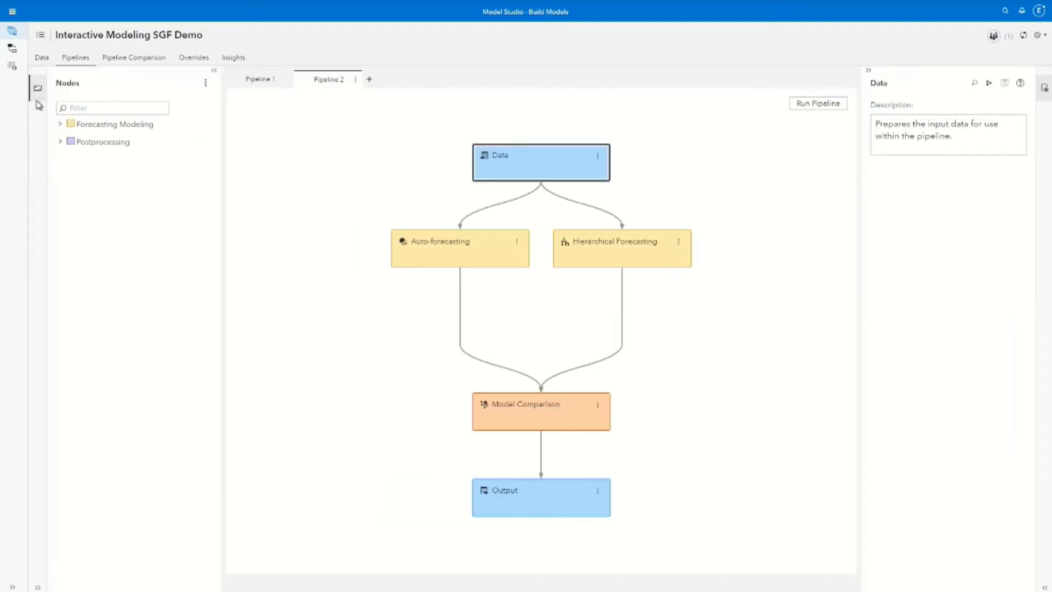
left_click(60, 142)
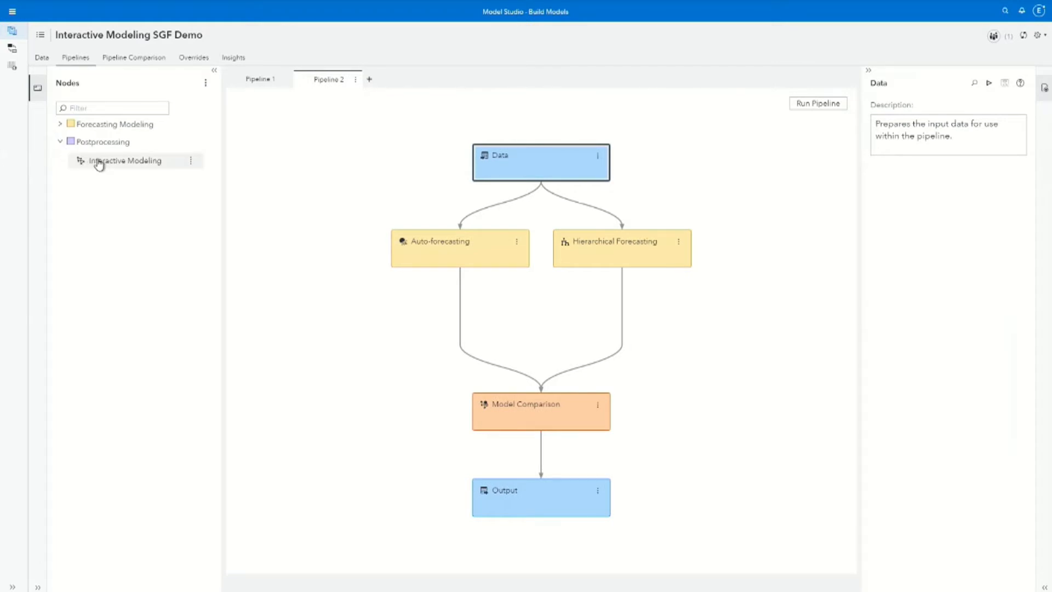
mouse_move(145, 172)
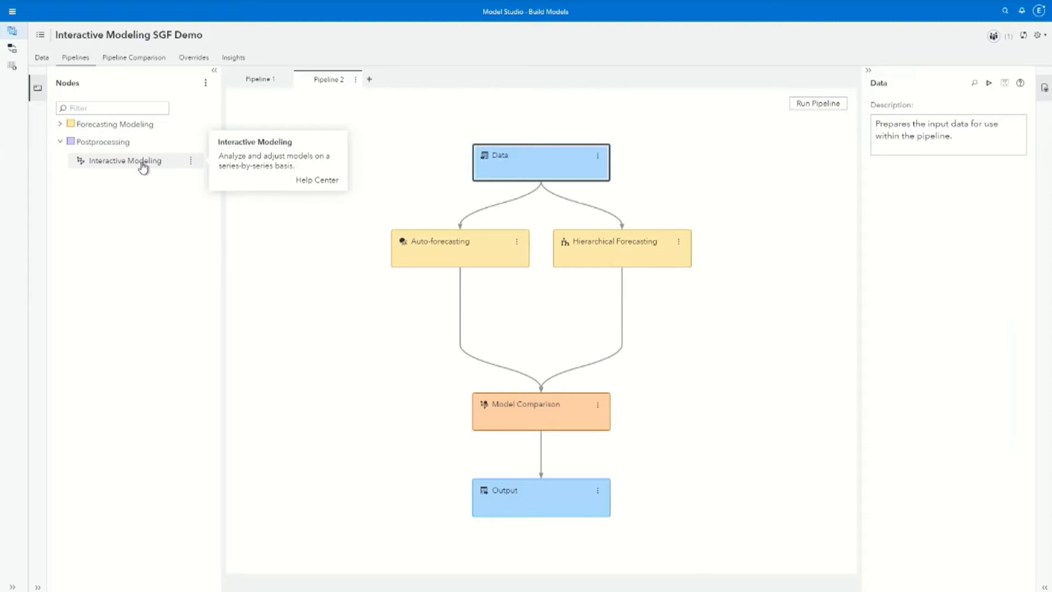
left_click_drag(143, 169, 481, 326)
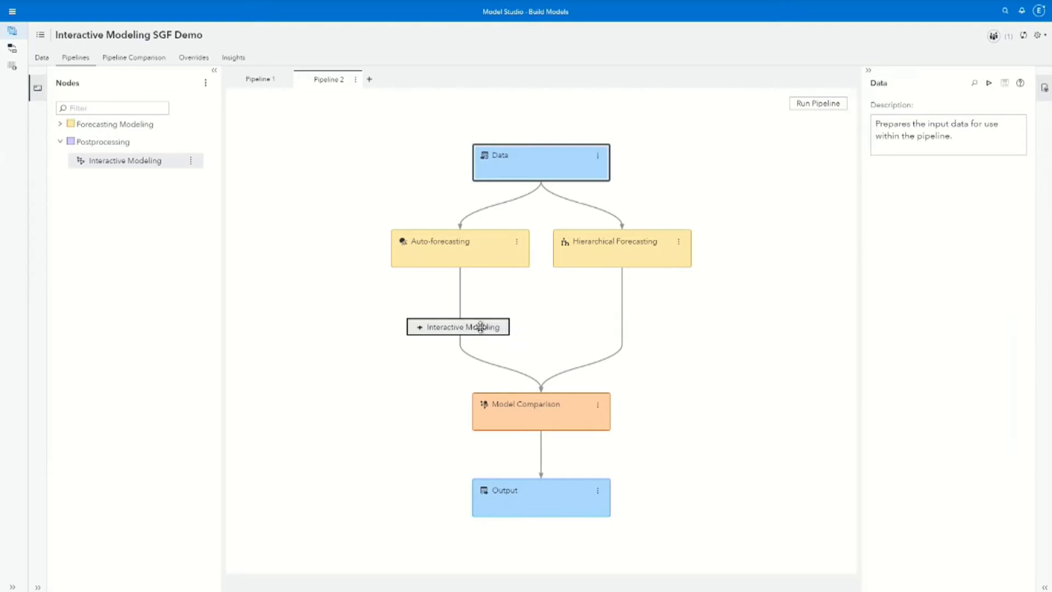
left_click_drag(480, 326, 479, 329)
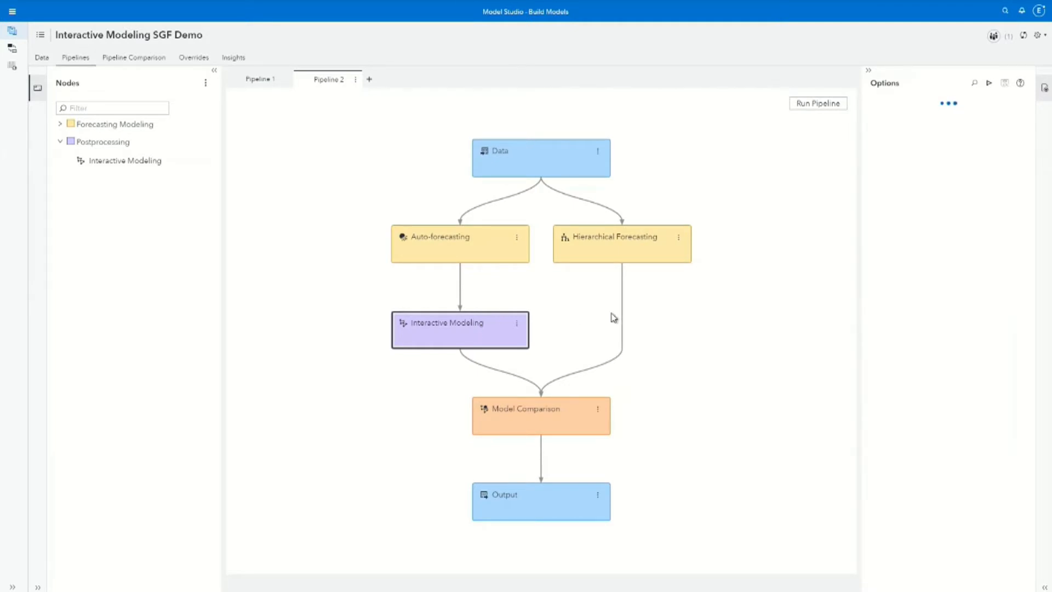
Insert an Interactive Modeling postprocessing node on the connection between Hierarchical Forecasting and Model Comparison
left_click(622, 326)
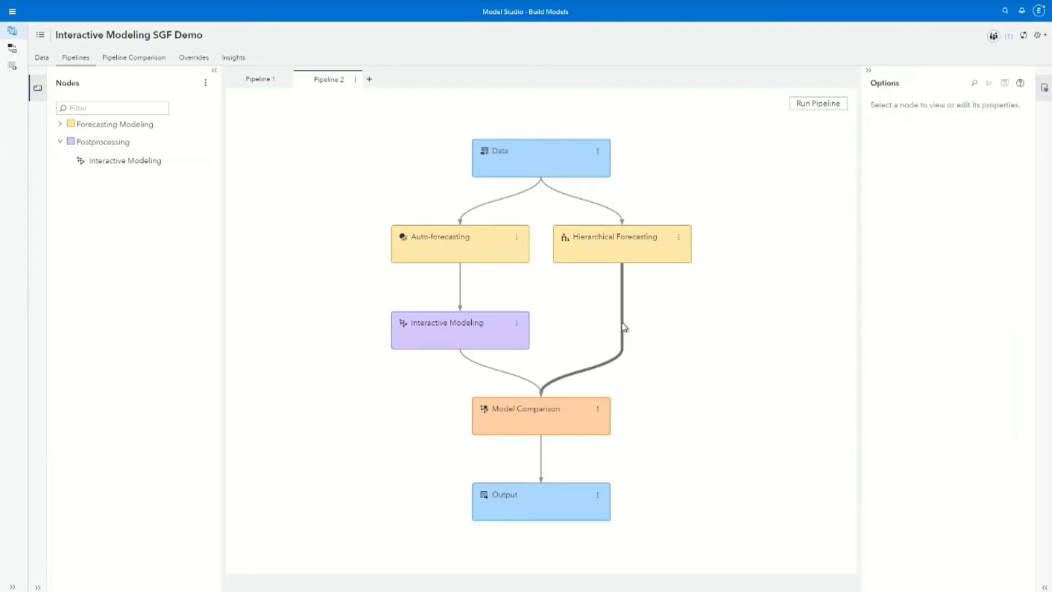
right_click(620, 327)
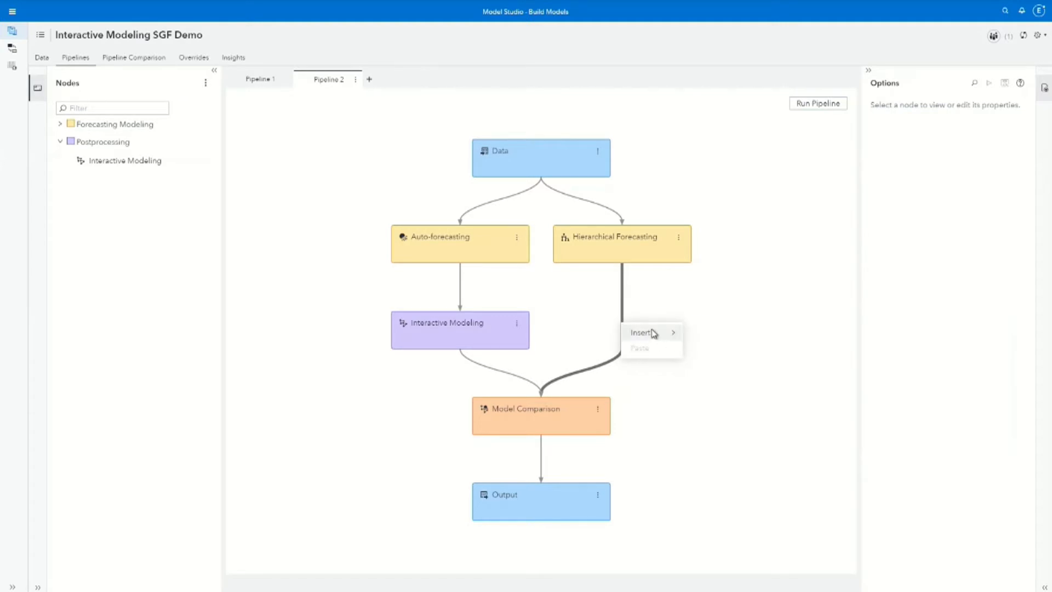
mouse_move(651, 333)
mouse_move(718, 353)
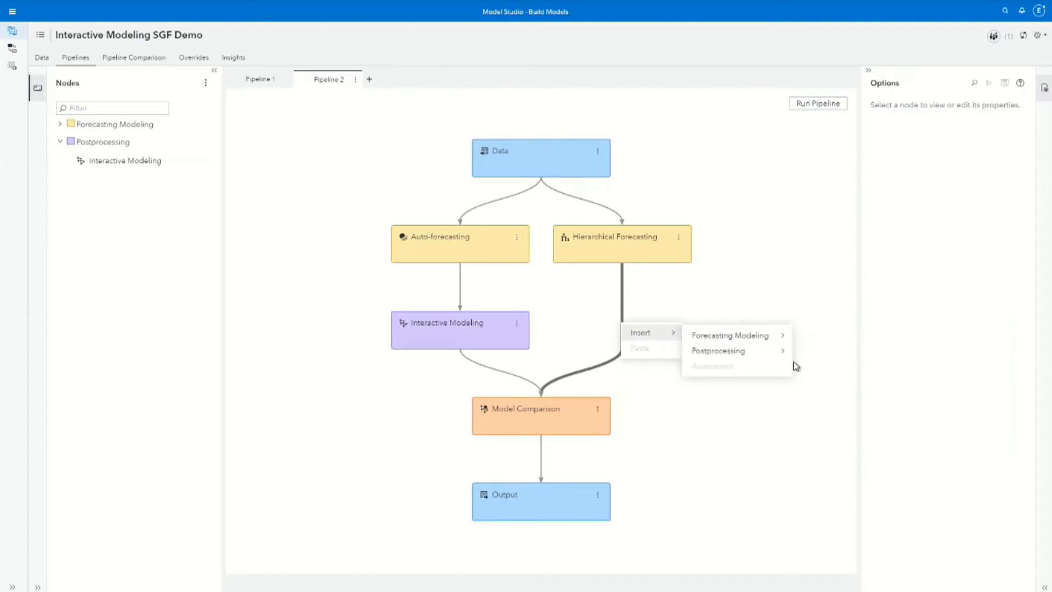
left_click(826, 360)
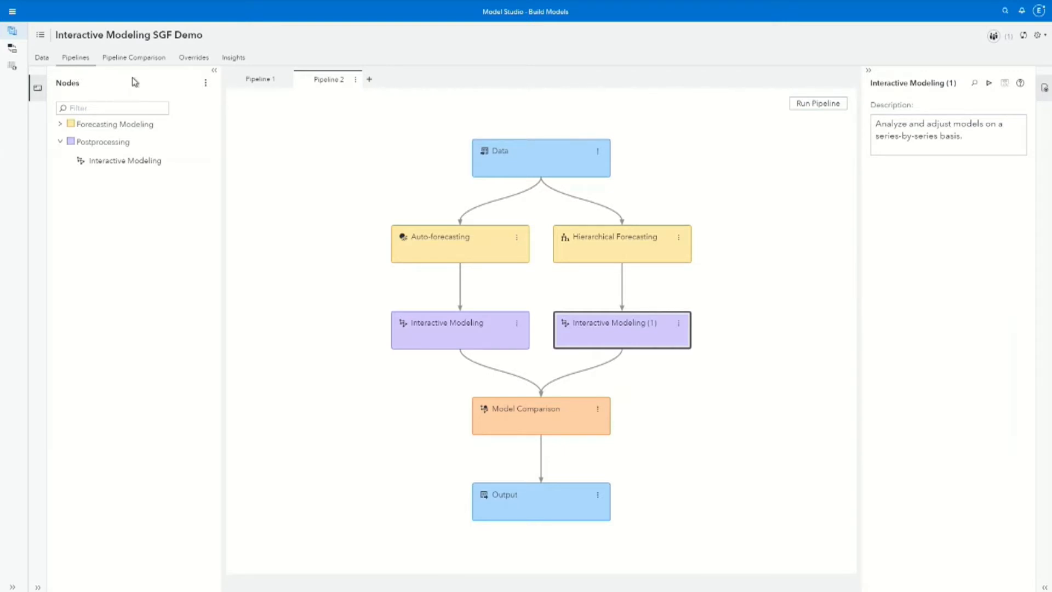
Open the Interactive Modeling node of Pipeline 1 and bring up its Series Analysis view
left_click(253, 82)
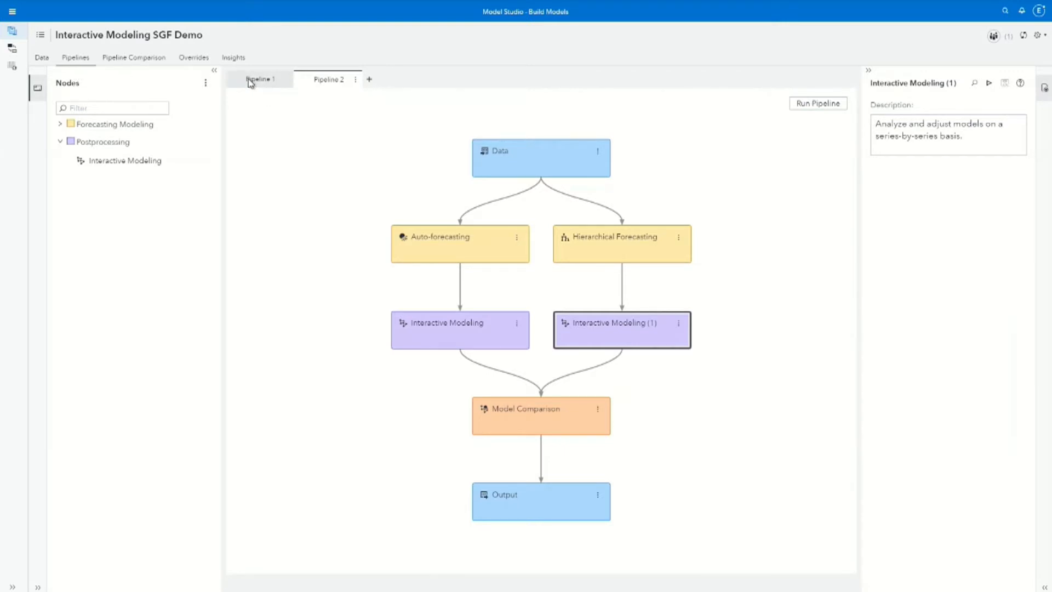
left_click(215, 72)
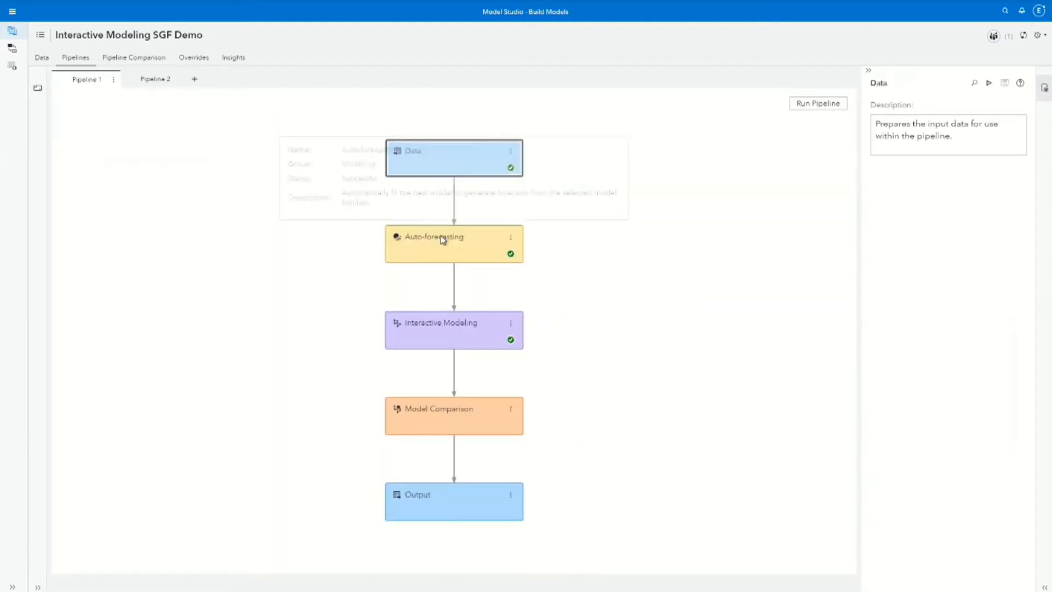
mouse_move(491, 345)
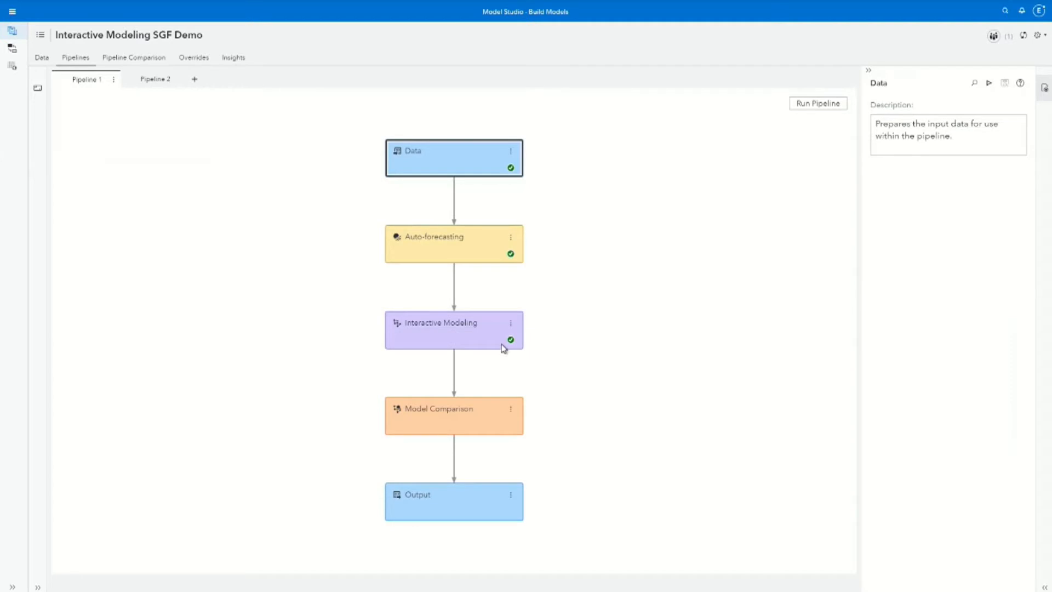
right_click(455, 327)
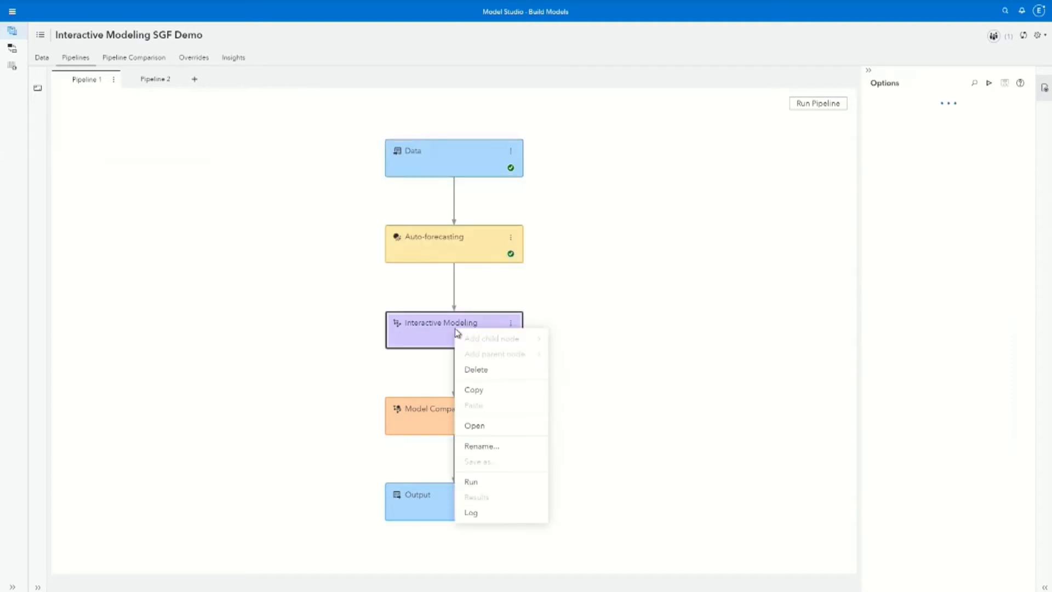
left_click(475, 426)
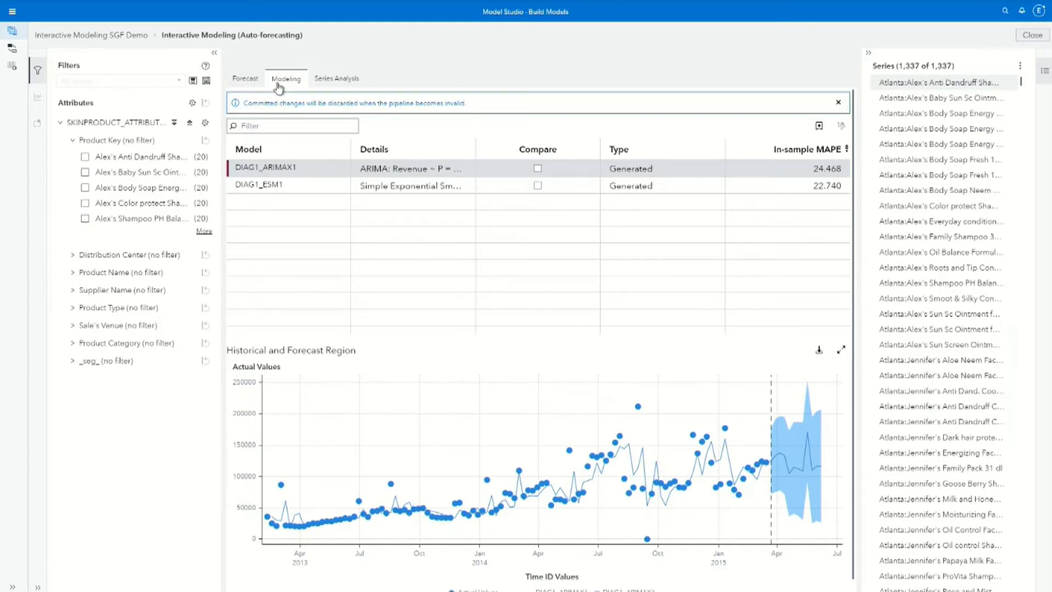
left_click(343, 85)
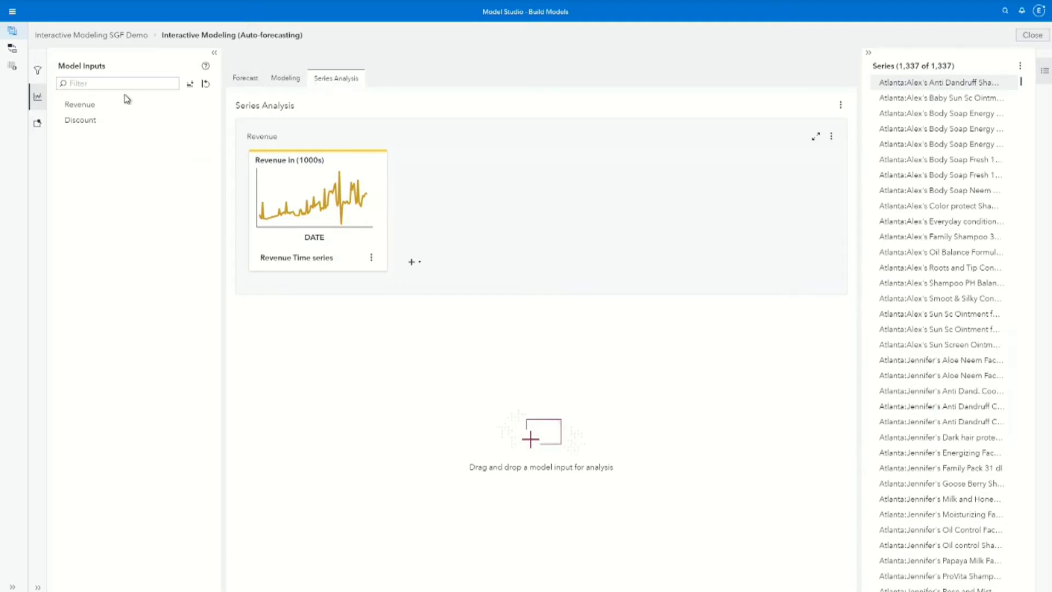
Filter the series by the Supplier Name attribute, keeping only the first listed supplier
left_click(38, 75)
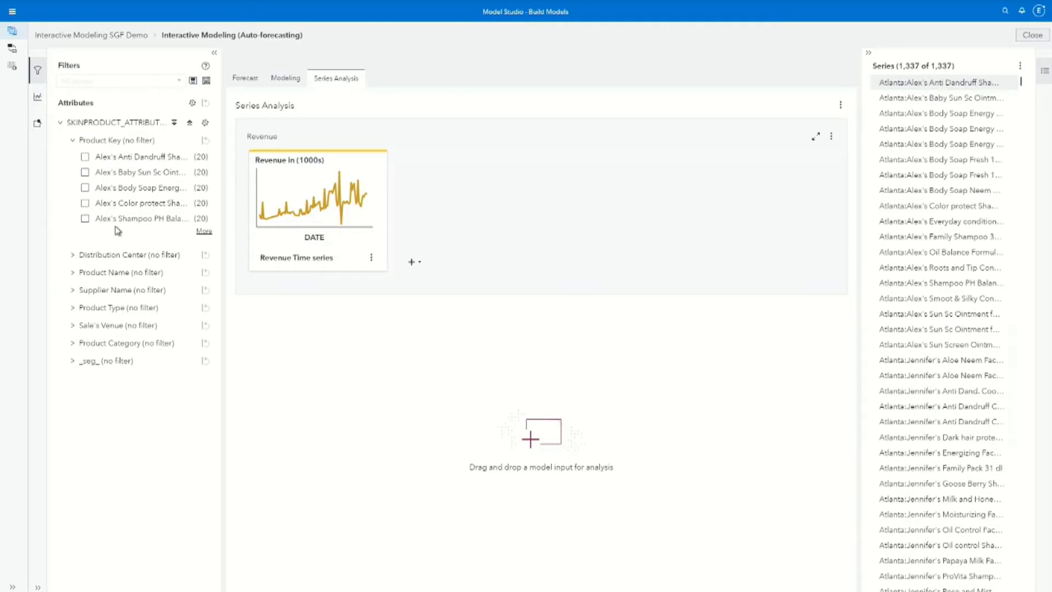
left_click(72, 291)
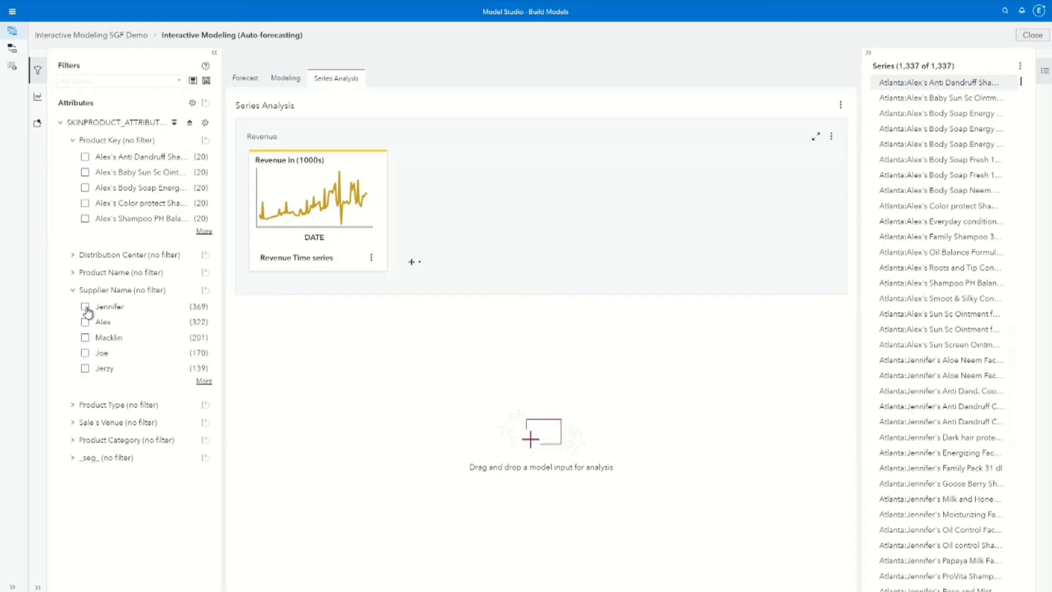
left_click(86, 308)
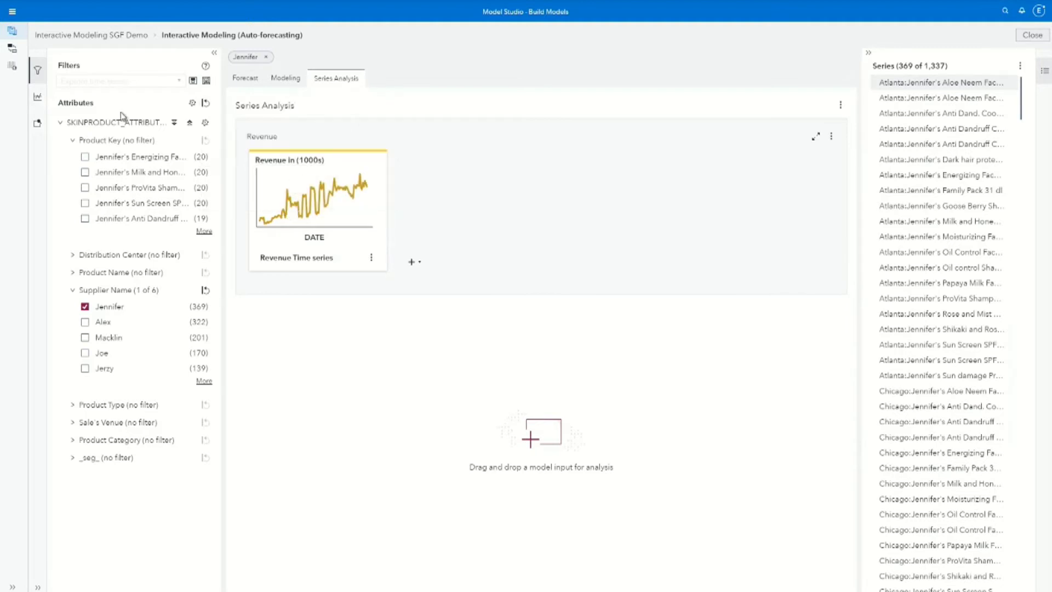
Add the Histogram and Seasonal cycles analyses to the Revenue series analysis
left_click(36, 125)
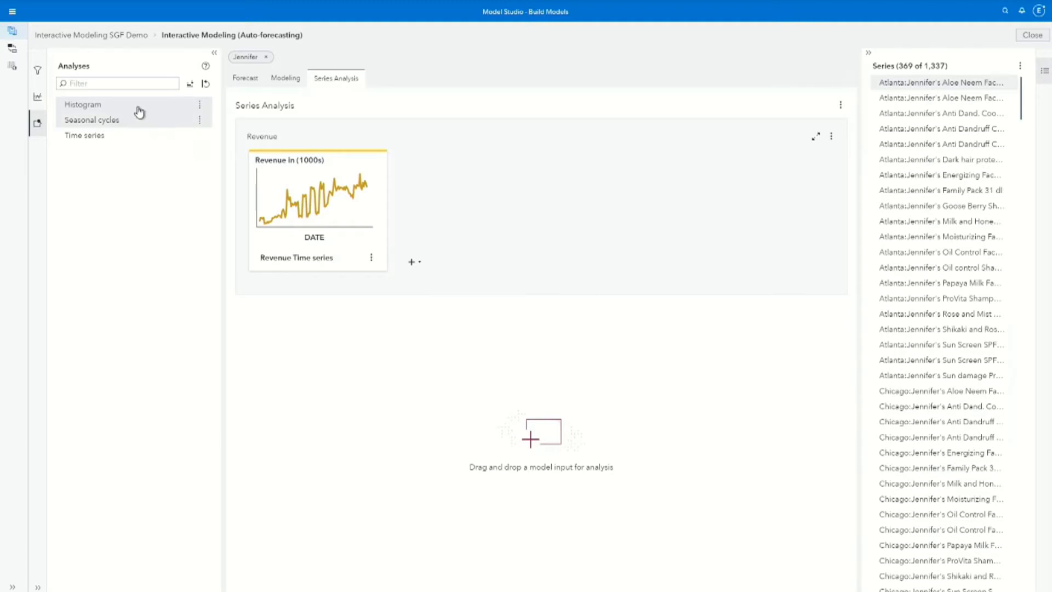
left_click_drag(134, 114, 505, 223)
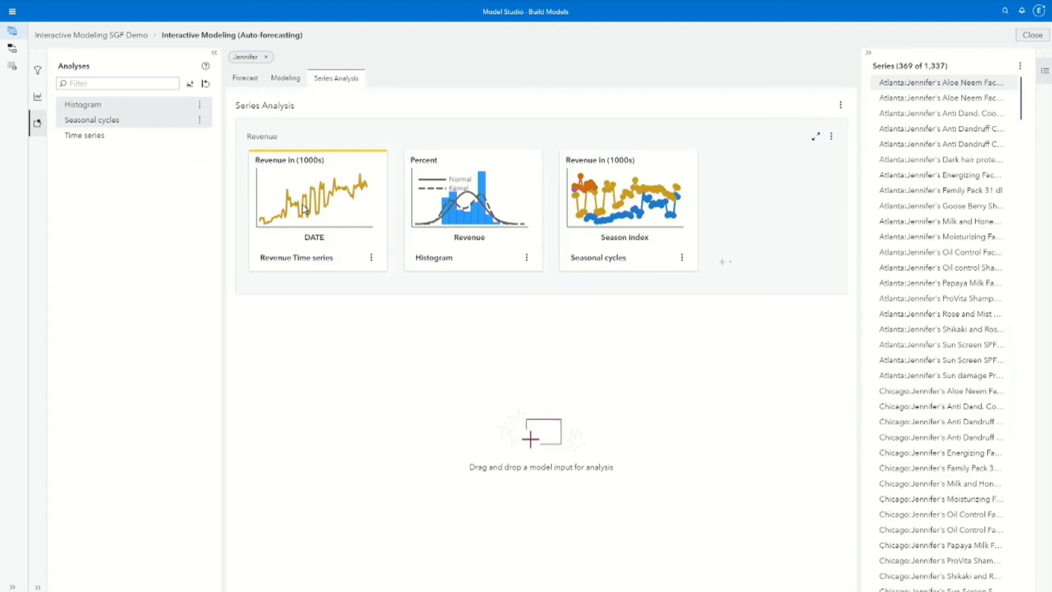
View the details of the Revenue time series as both graph and table, and close them
left_click(372, 258)
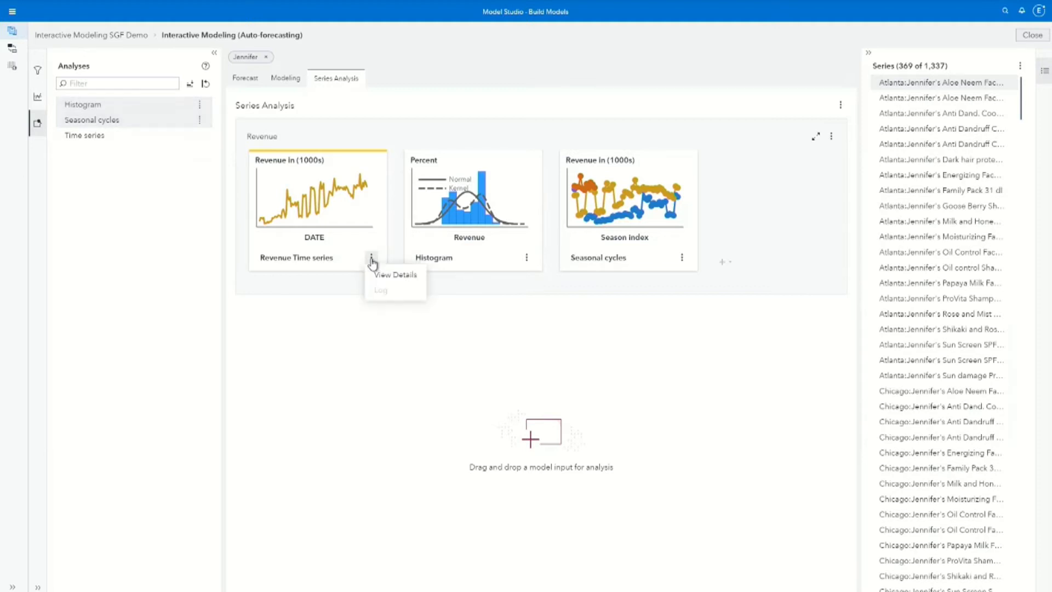
left_click(403, 279)
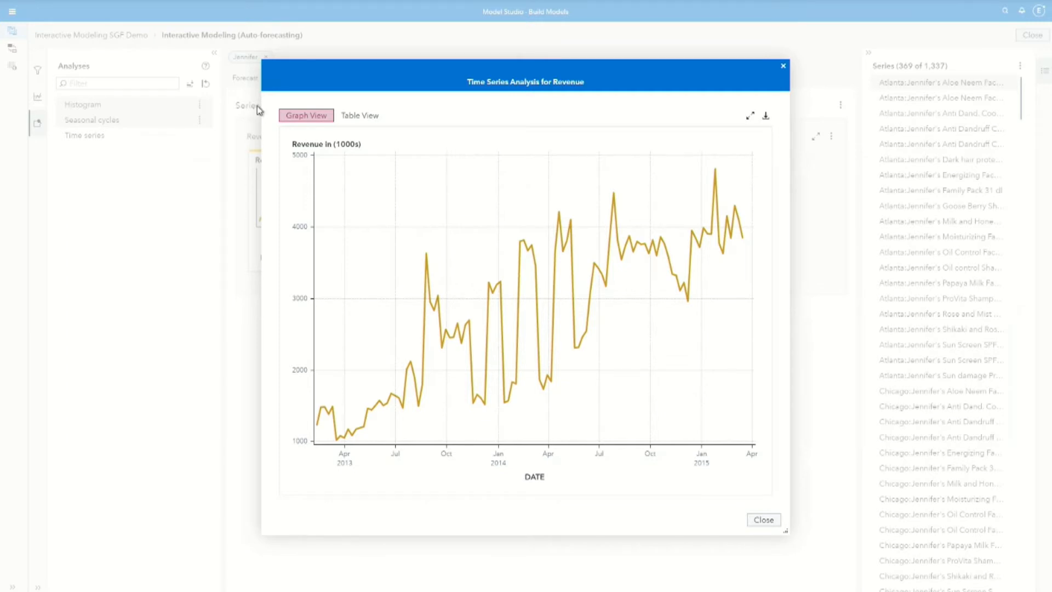
left_click(361, 116)
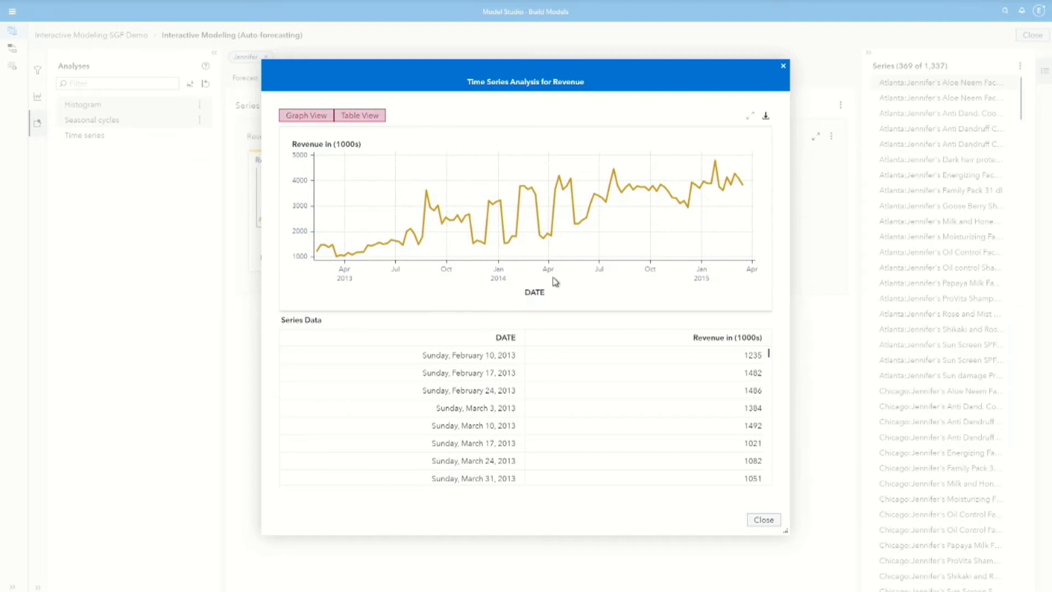
left_click(294, 118)
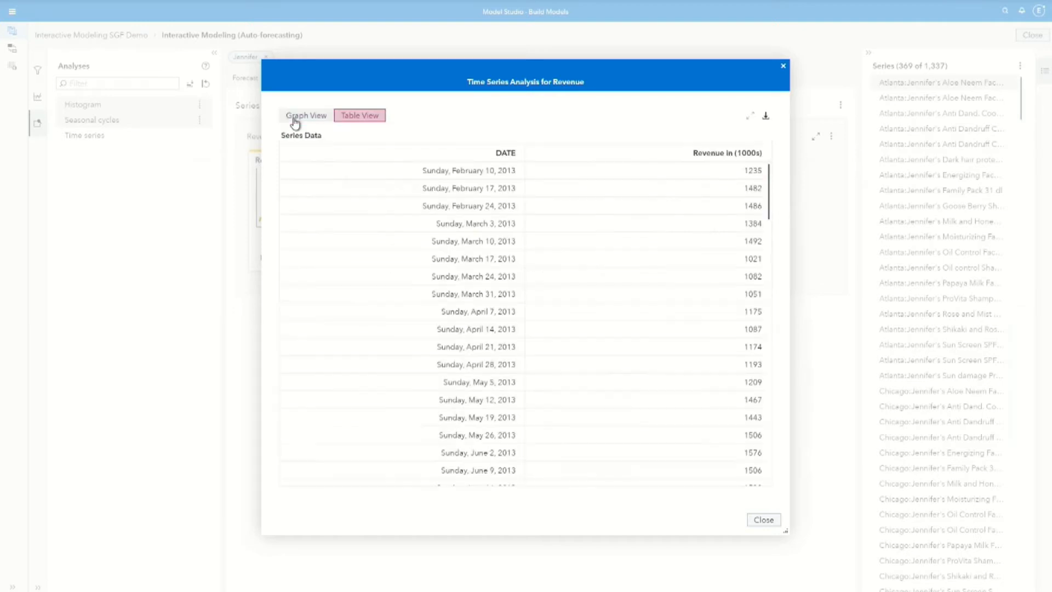
left_click(304, 120)
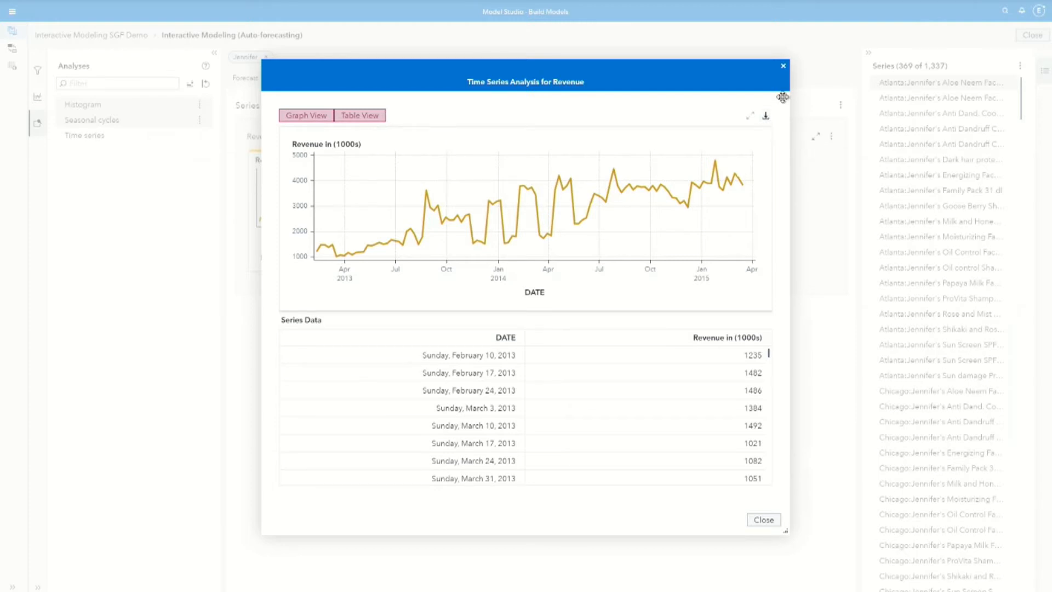
left_click(782, 68)
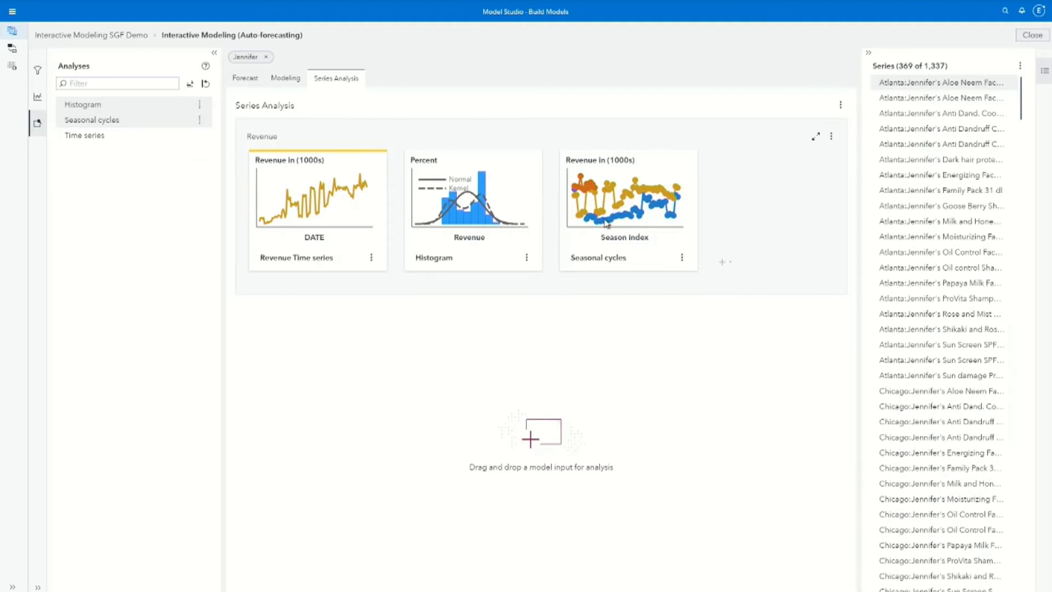
View the details of the Revenue seasonal cycles in an enlarged window, comparing graph and statistics table, and close them
left_click(682, 258)
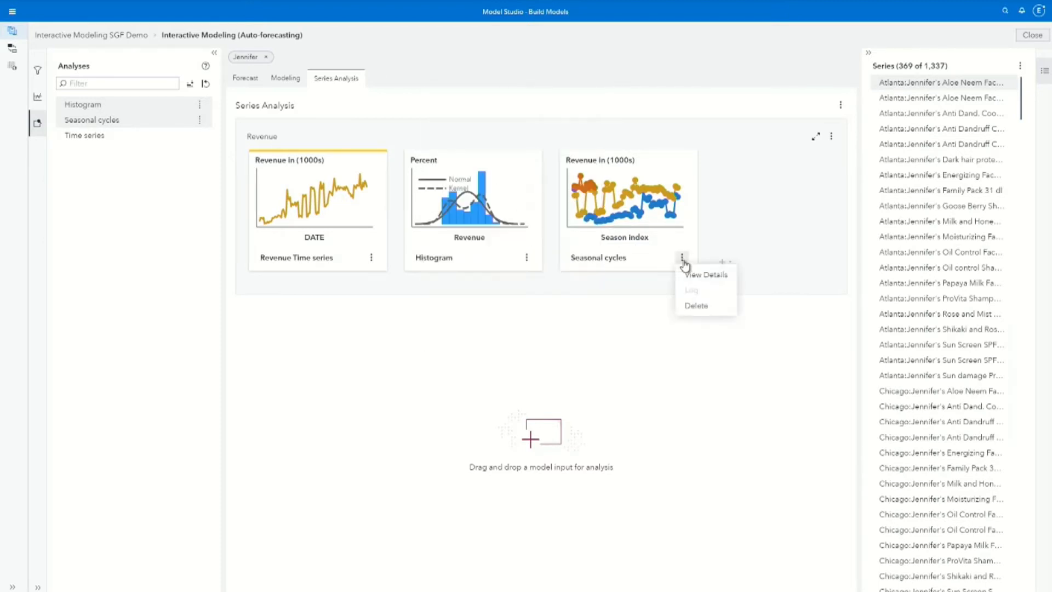
left_click(707, 281)
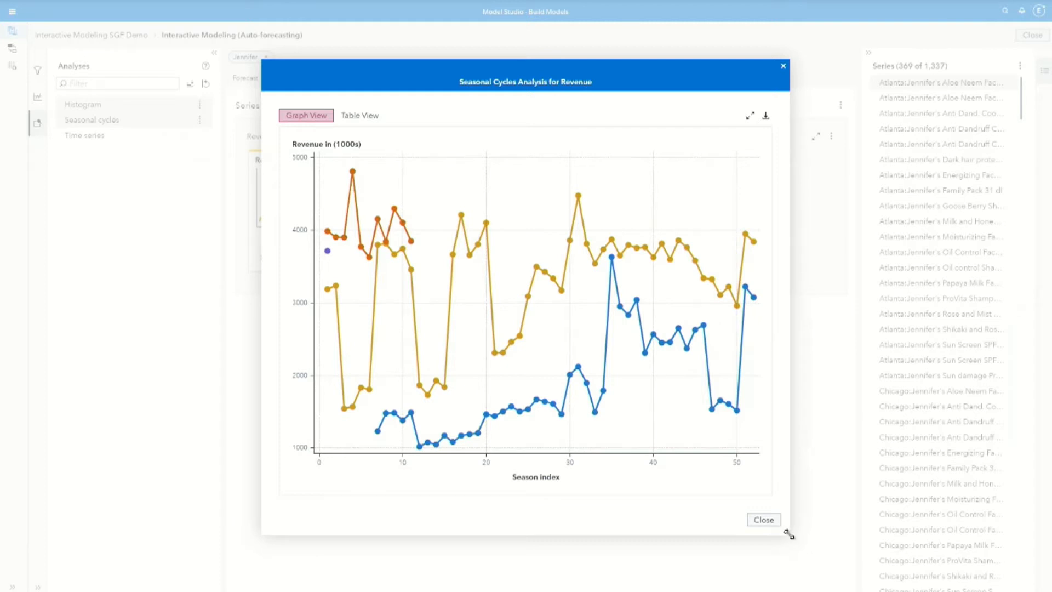
left_click_drag(785, 532, 814, 538)
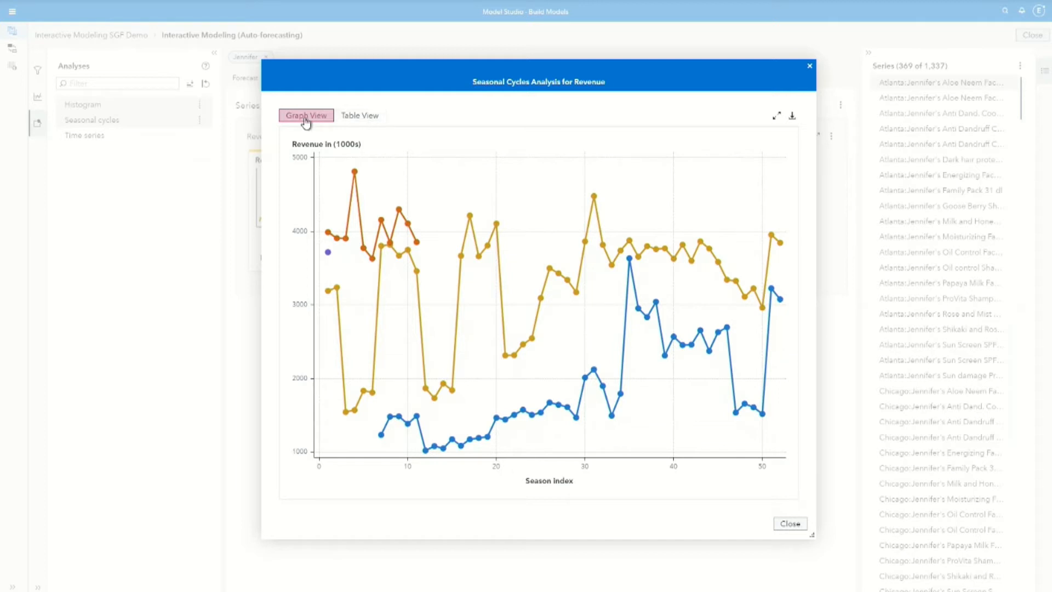
left_click(351, 118)
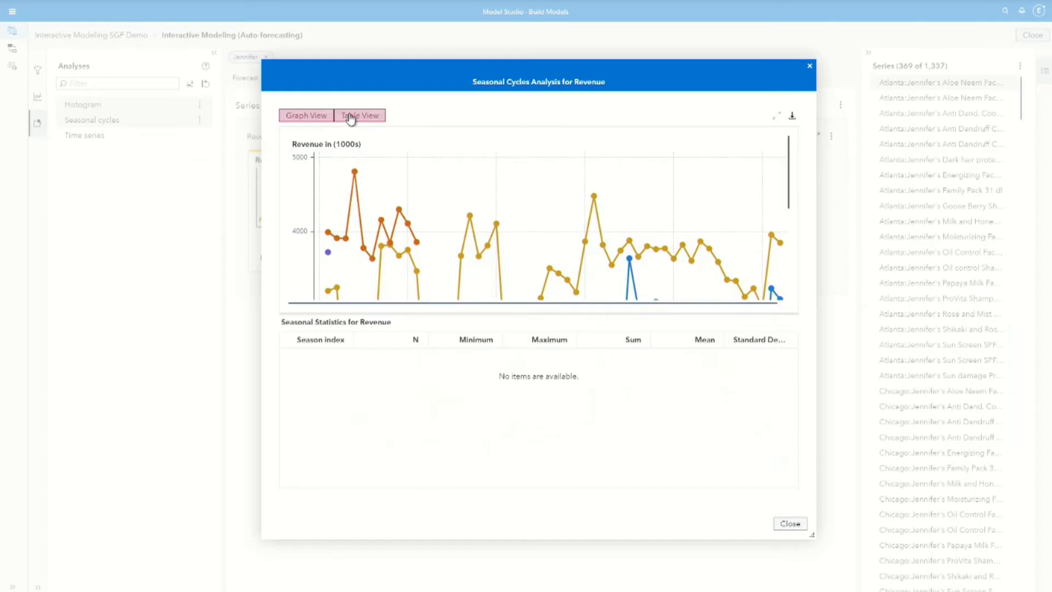
left_click(317, 116)
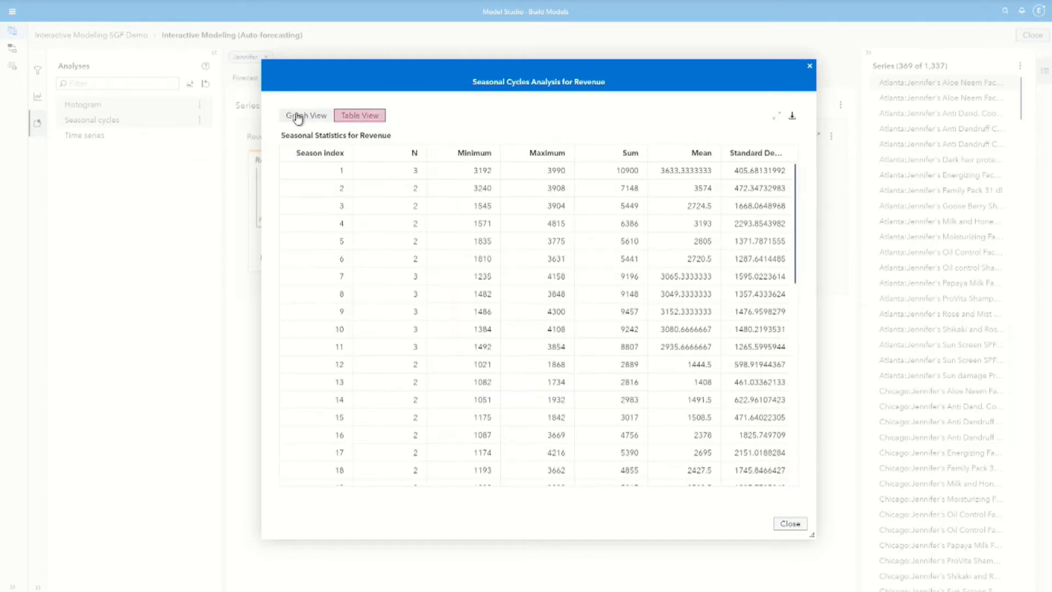
left_click(297, 116)
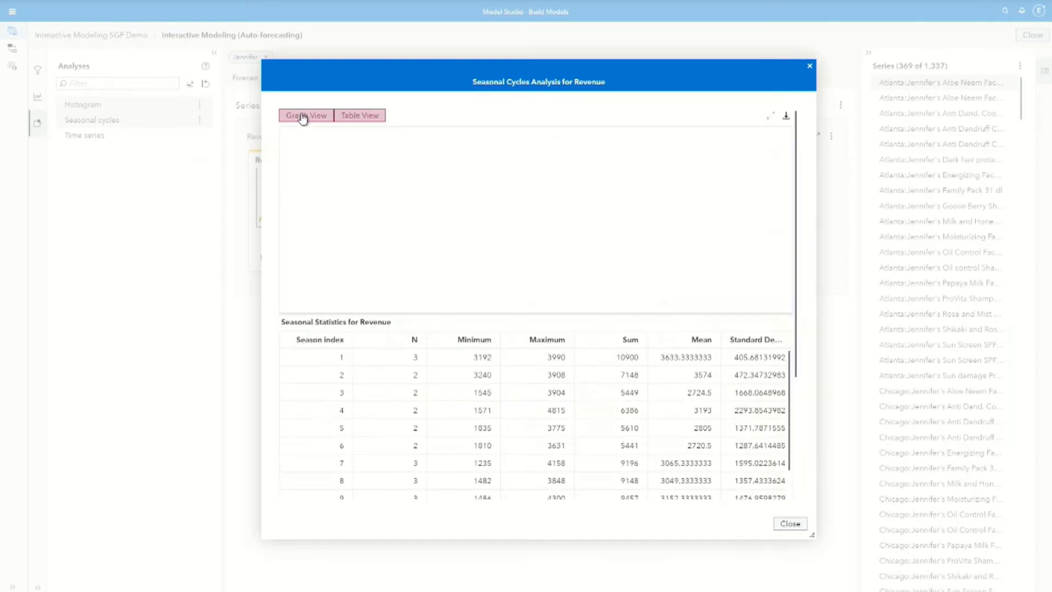
left_click(810, 69)
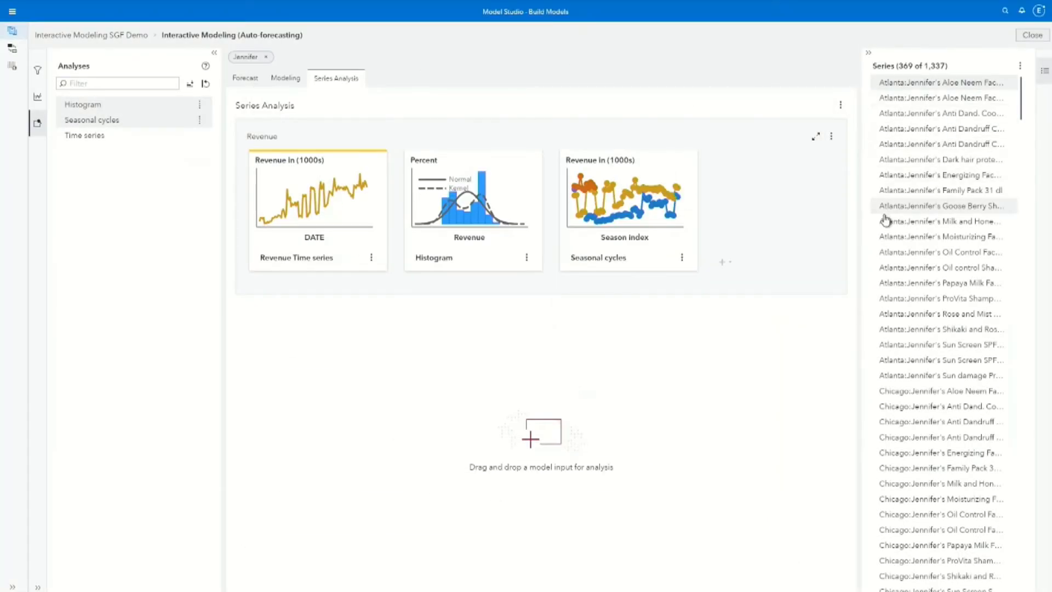
Show the Revenue analyses for the second Atlanta series listed as Anti Dandruff C…
left_click(908, 144)
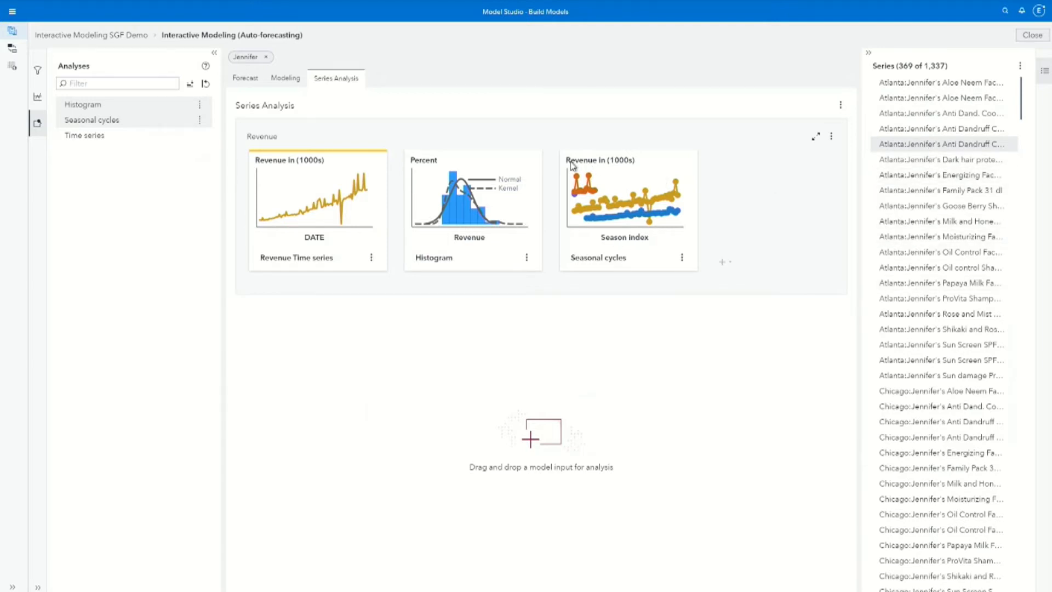
Add the Discount input to the series analysis and apply the Histogram and Seasonal cycles analyses to it
left_click(38, 99)
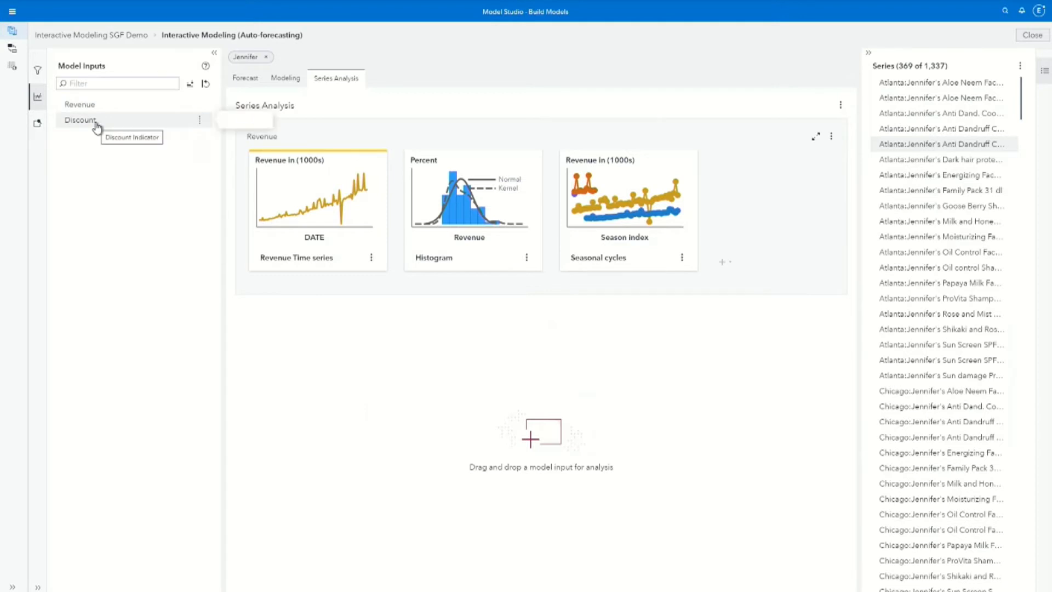
mouse_move(97, 127)
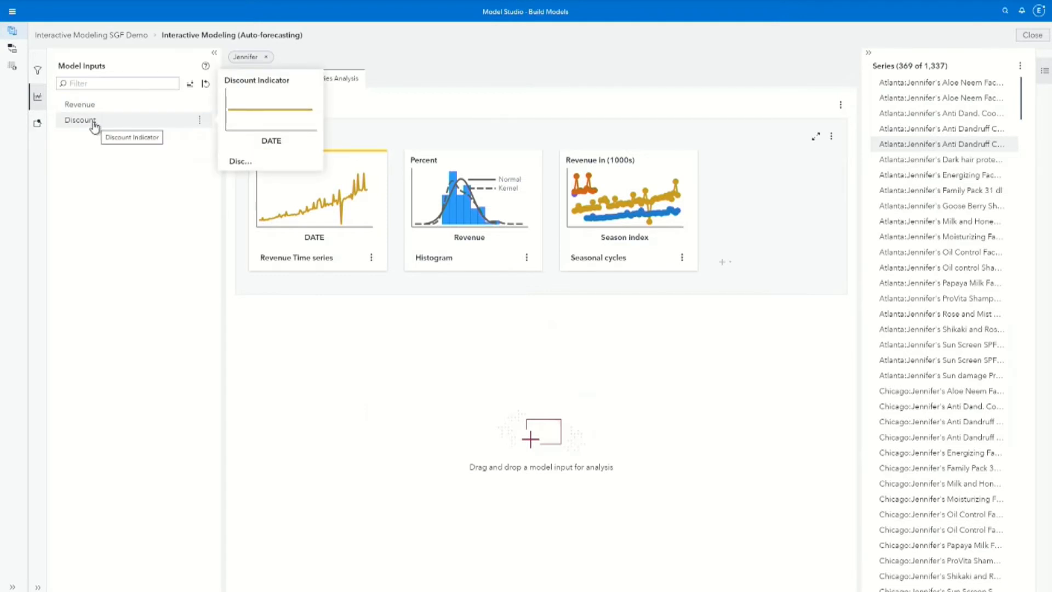
left_click_drag(94, 127, 276, 326)
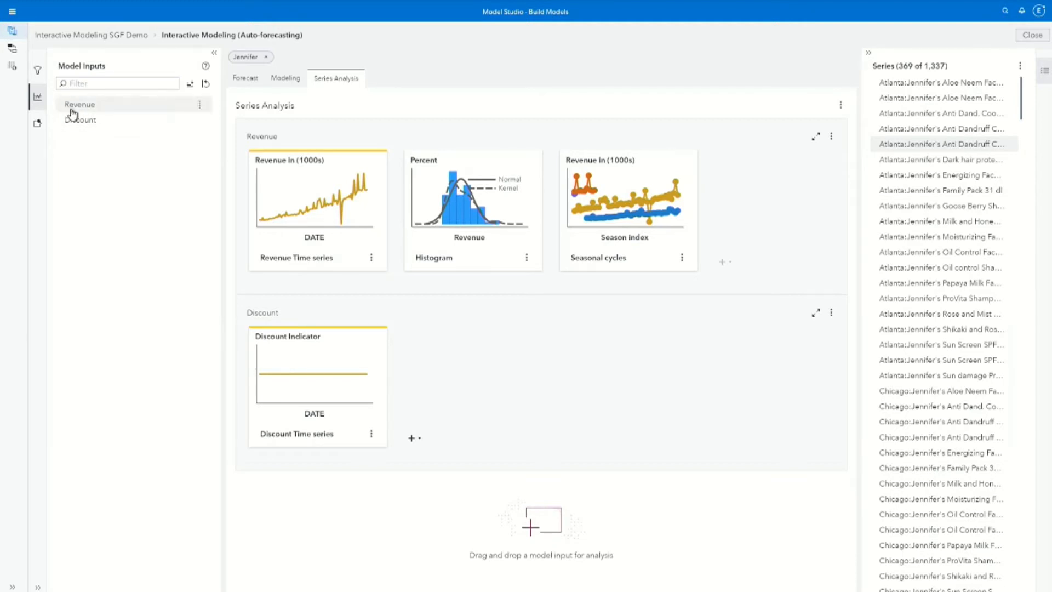
left_click(36, 126)
left_click_drag(124, 122, 496, 377)
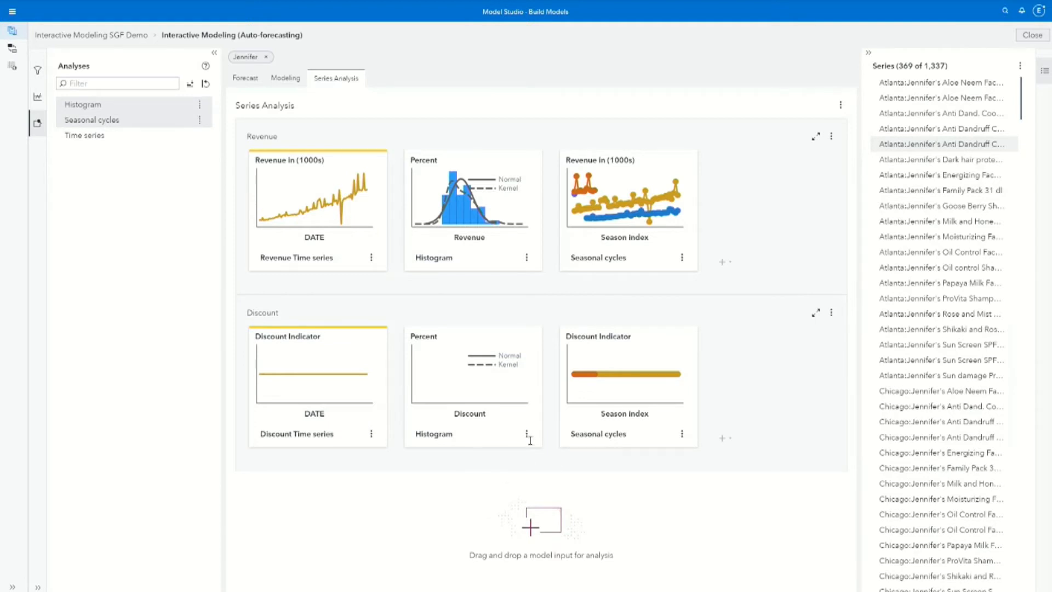
Delete the Discount histogram and remove the whole Discount section from the series analysis
left_click(526, 434)
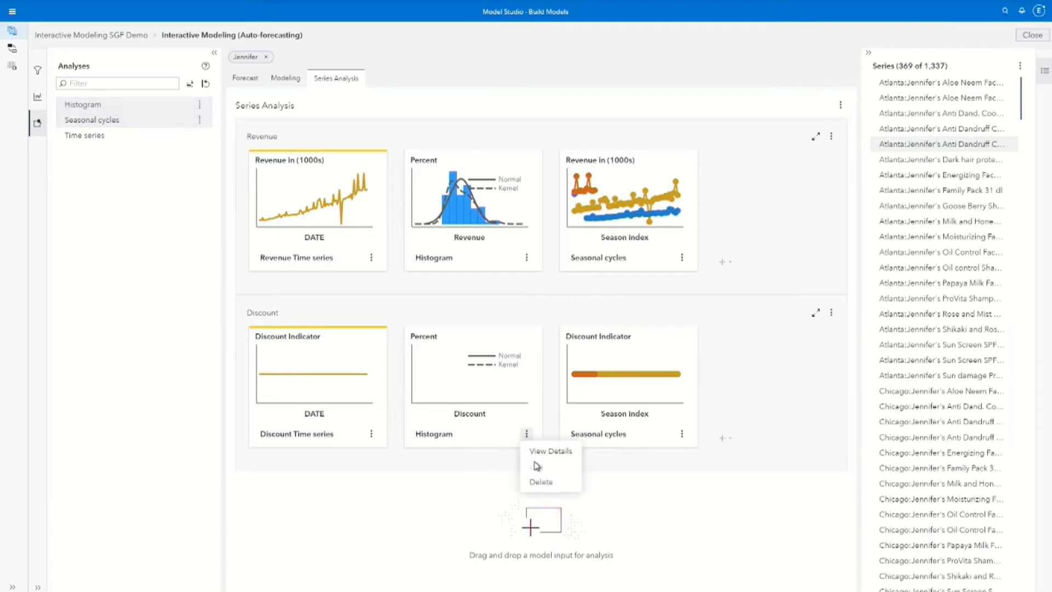
left_click(552, 484)
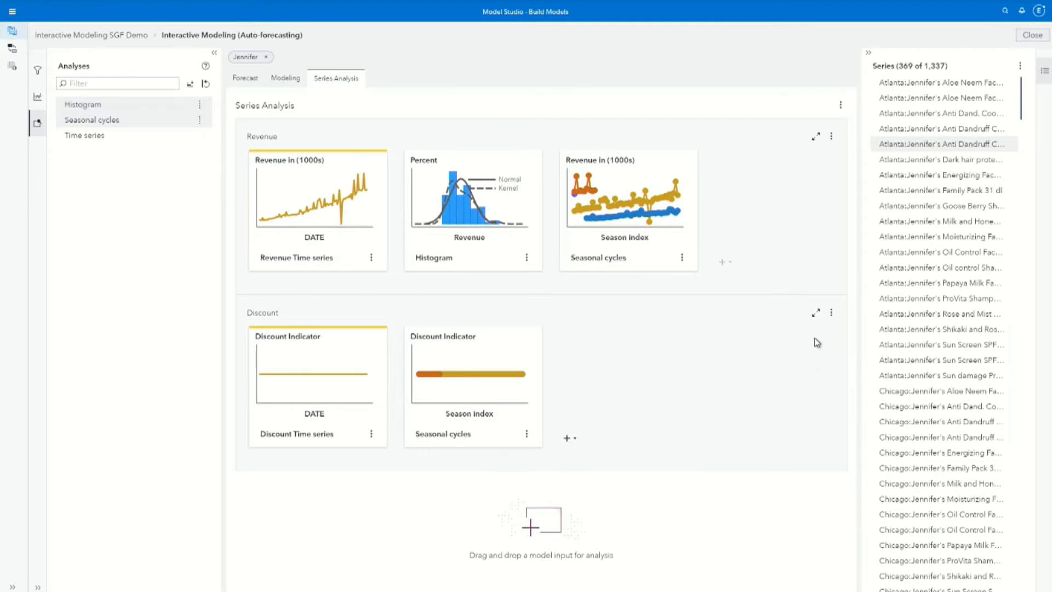
left_click(832, 314)
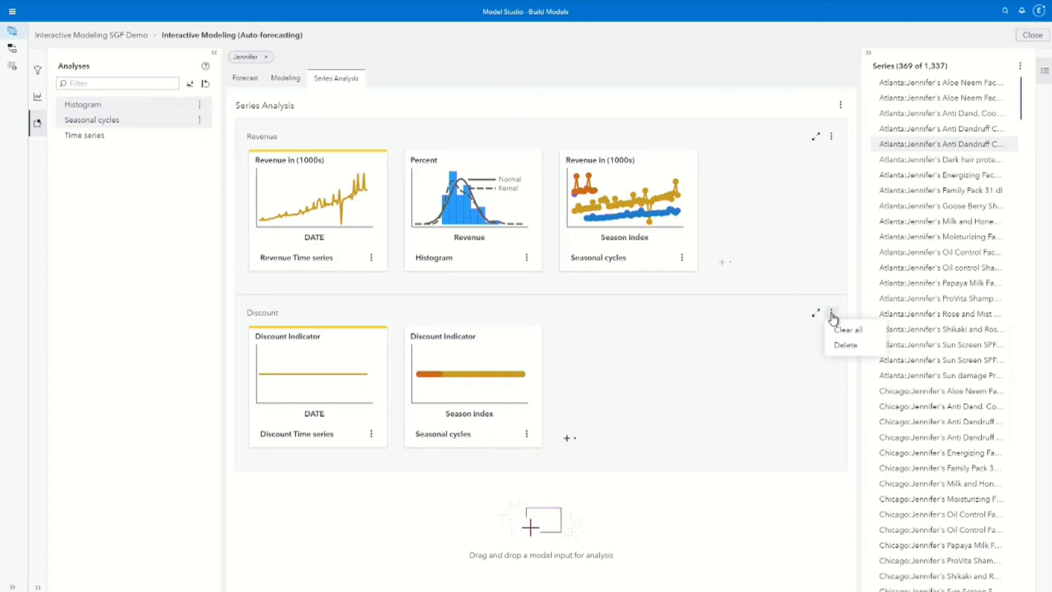
left_click(846, 345)
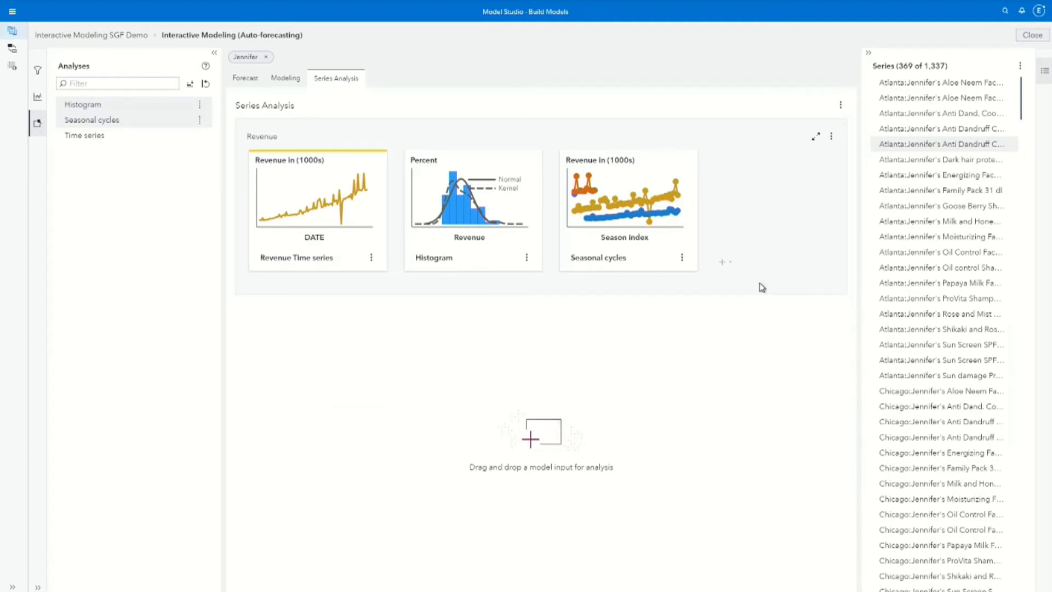
Clear all added analyses from the Revenue section of the series analysis
left_click(832, 139)
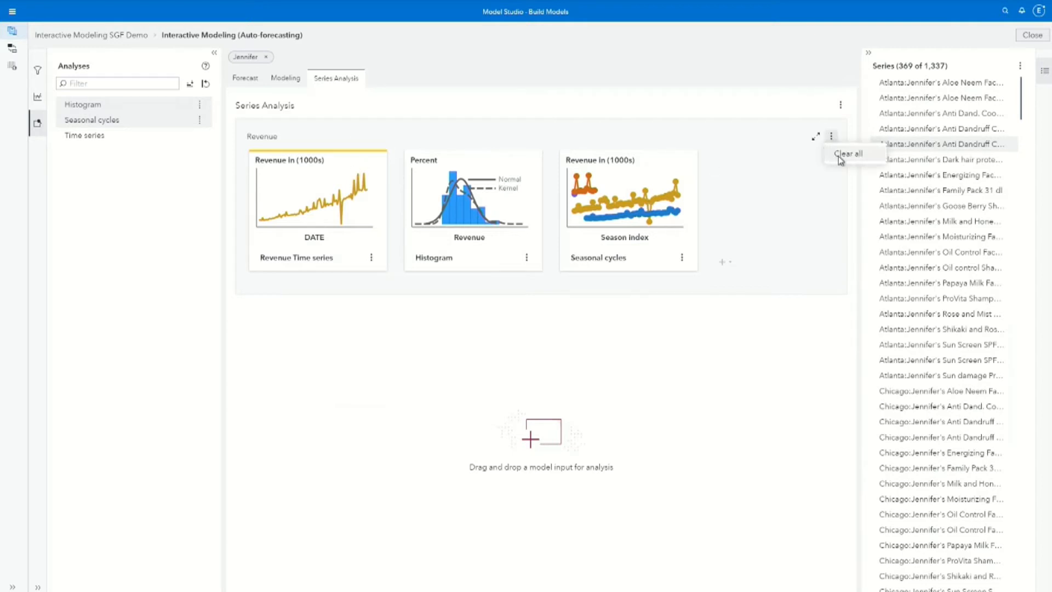
left_click(841, 156)
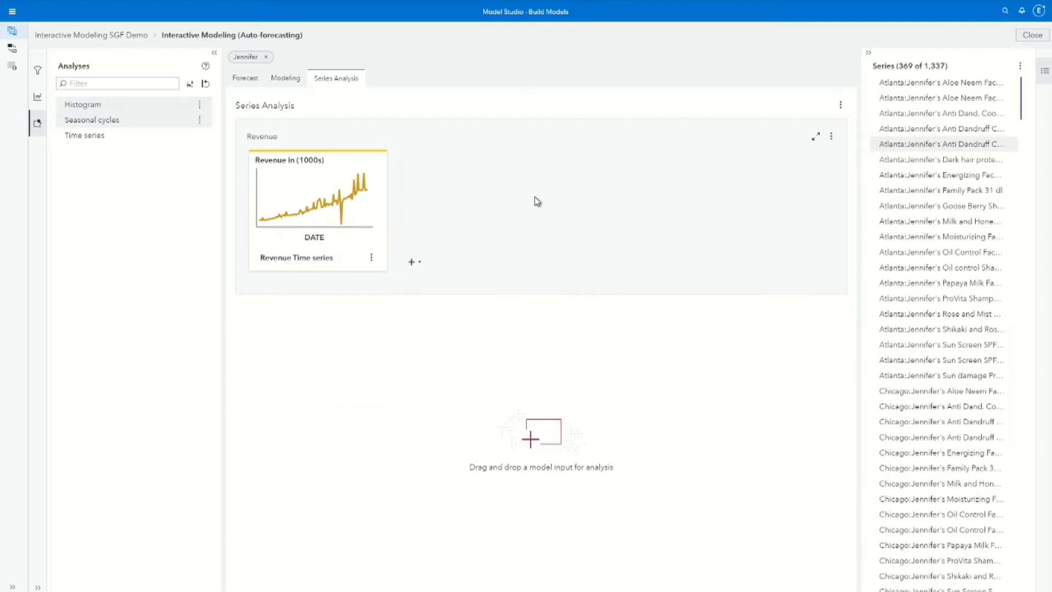
left_click(320, 196)
View the generated models and forecasts for the first Atlanta Aloe Neem Fac… series and the Atlanta Goose Berry Sh… series
left_click(285, 83)
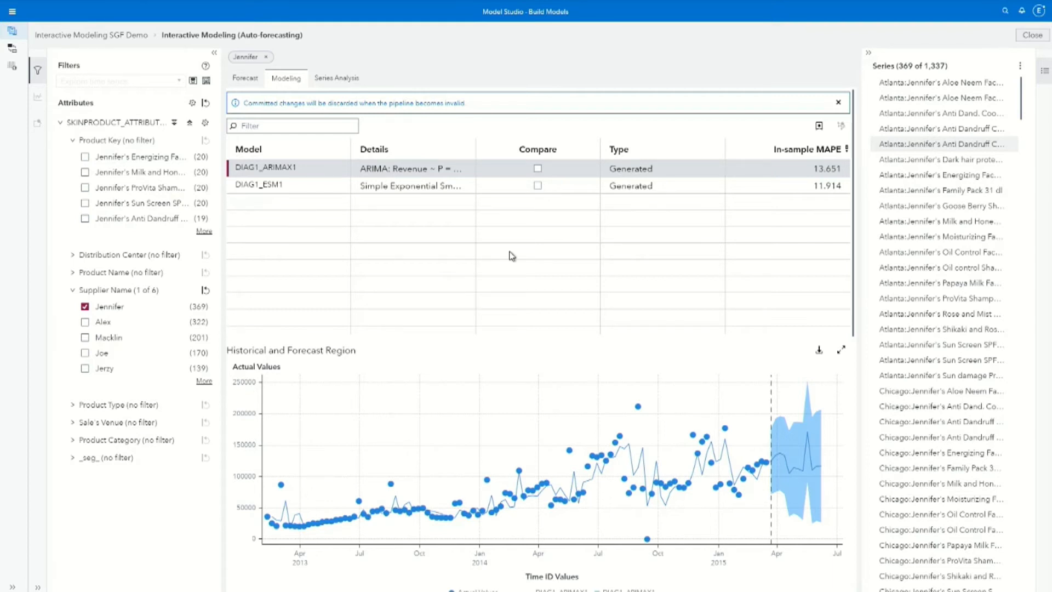
left_click(933, 88)
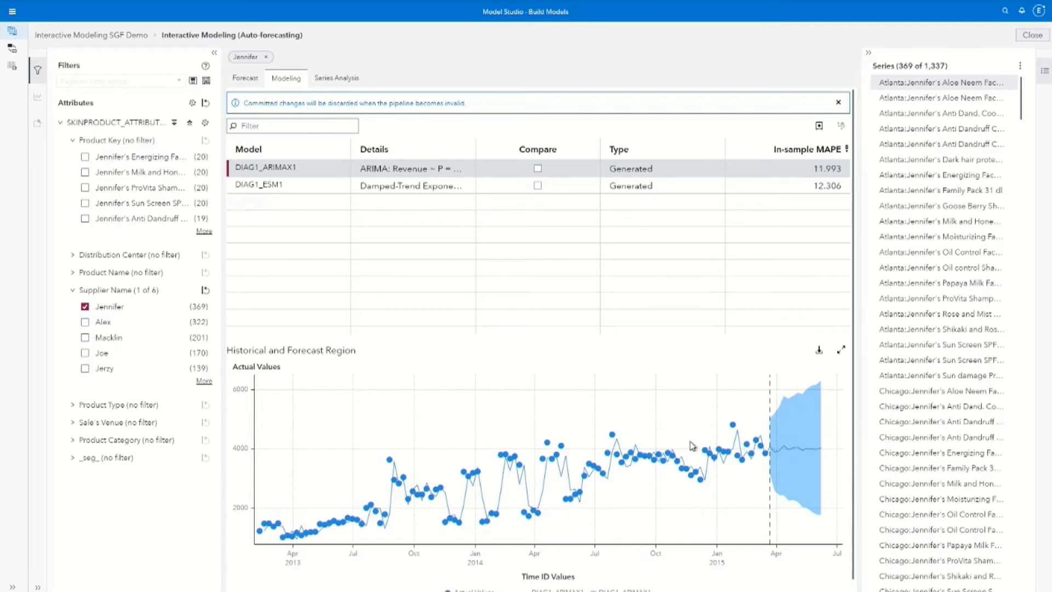
mouse_move(761, 450)
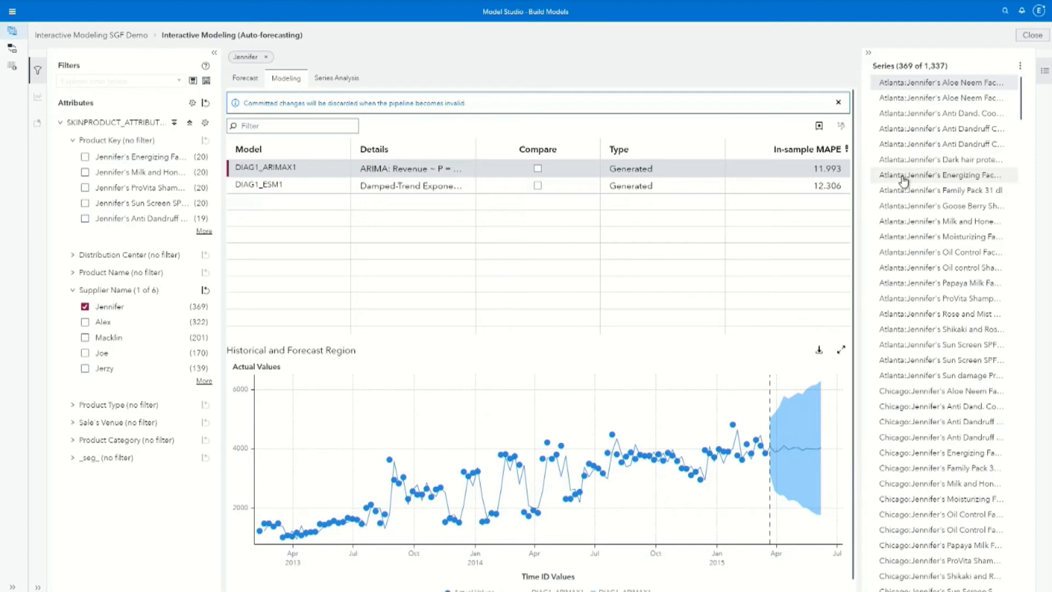
left_click(914, 166)
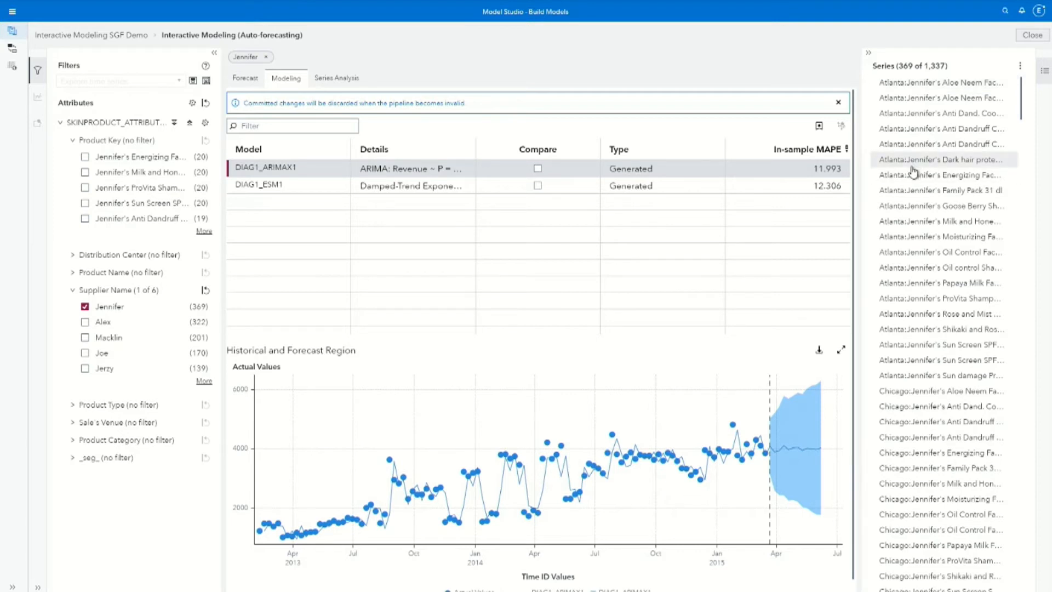
left_click(899, 211)
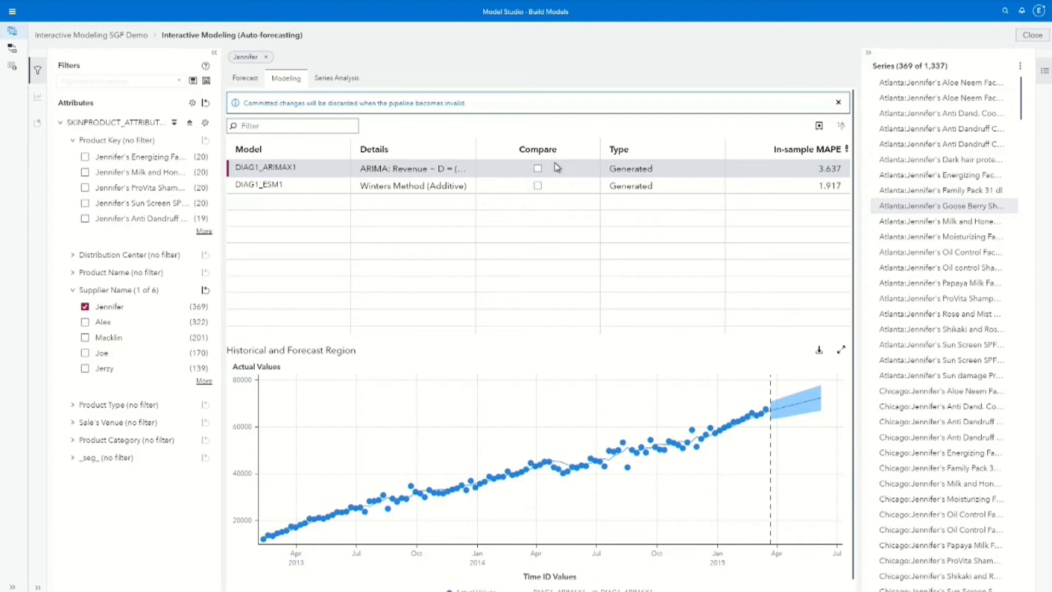
Compare the DIAG1_ARIMAX1 and DIAG1_ESM1 models of the Atlanta Goose Berry Sh… series
left_click(537, 168)
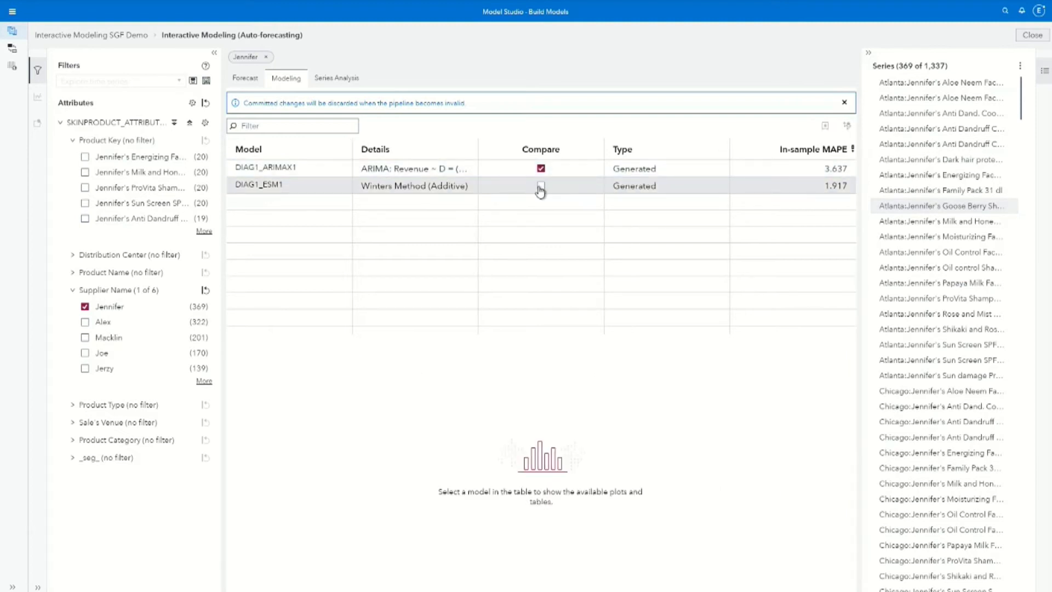
left_click(540, 188)
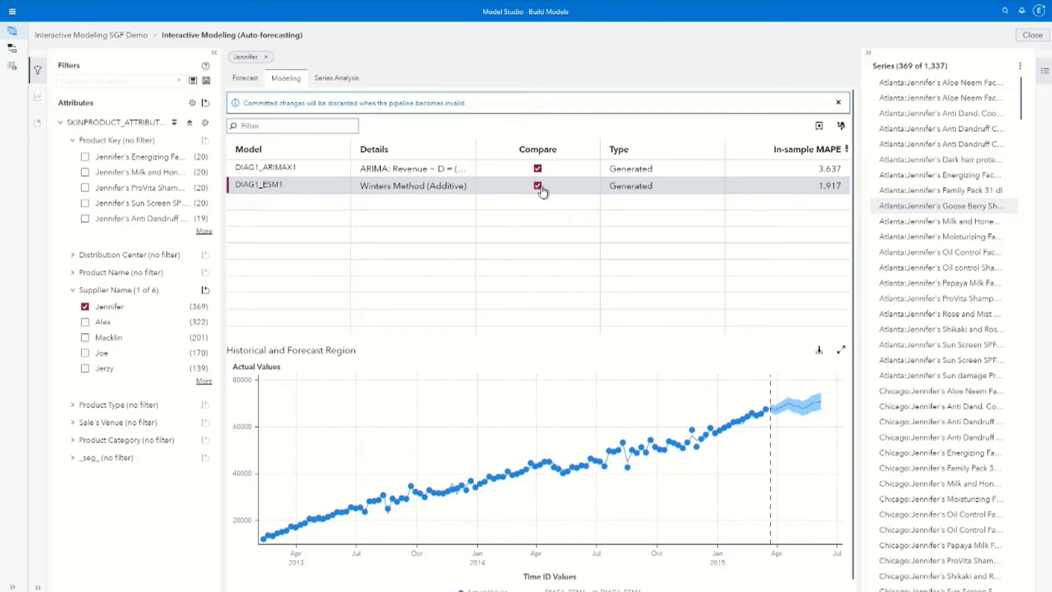
left_click(840, 127)
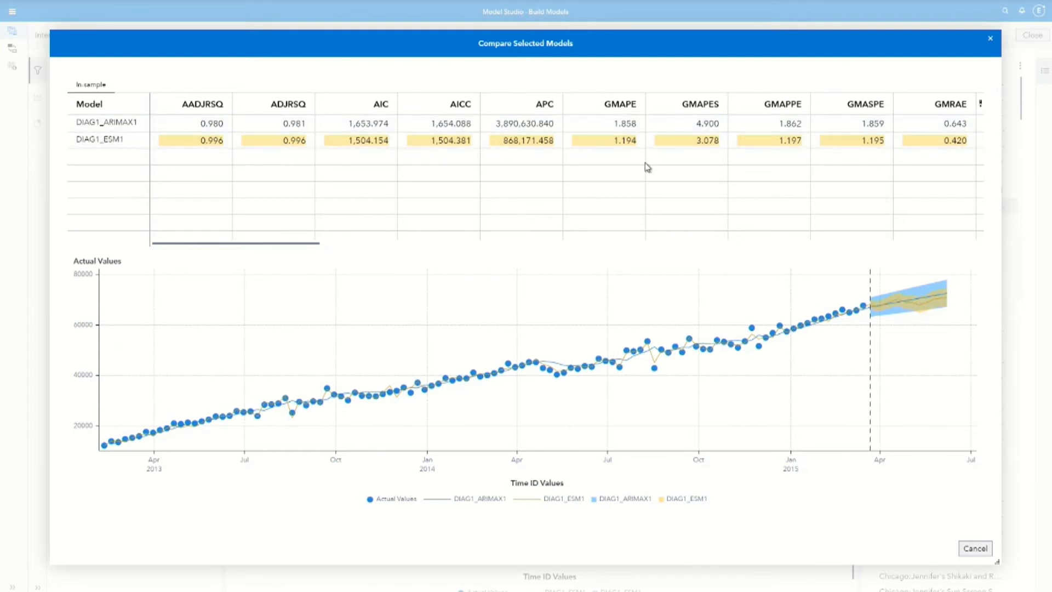
Examine the in-sample fit statistics of both compared models and check the column management options without changing them
left_click_drag(244, 249, 392, 261)
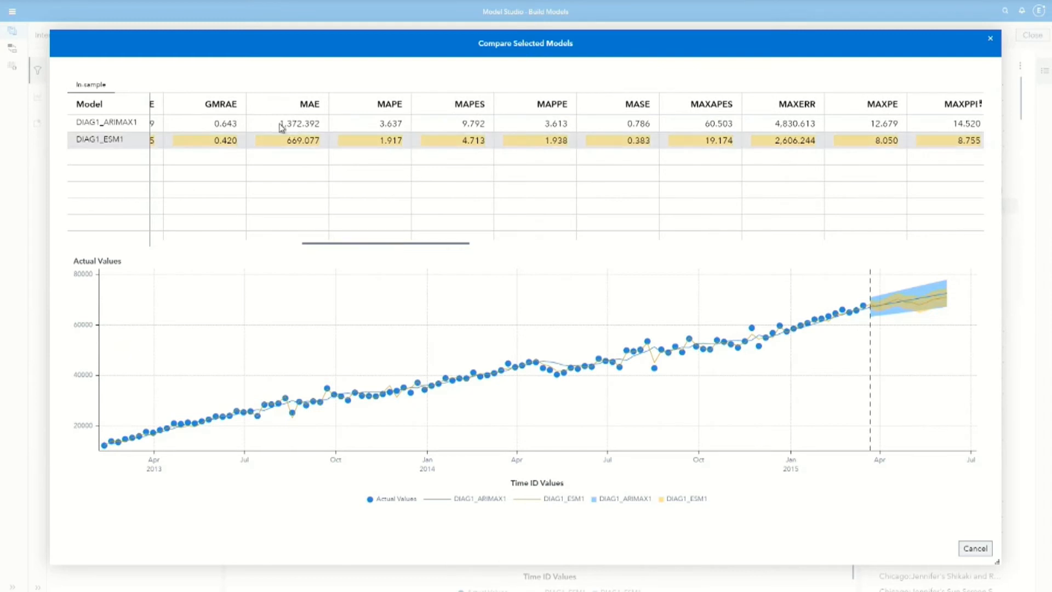
left_click_drag(417, 246, 752, 269)
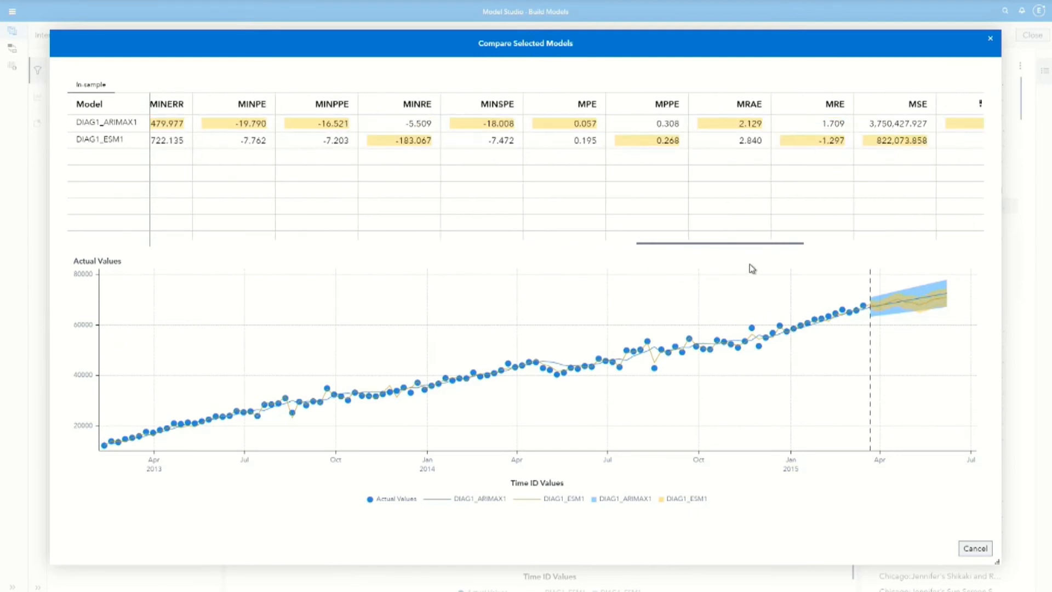
left_click(981, 104)
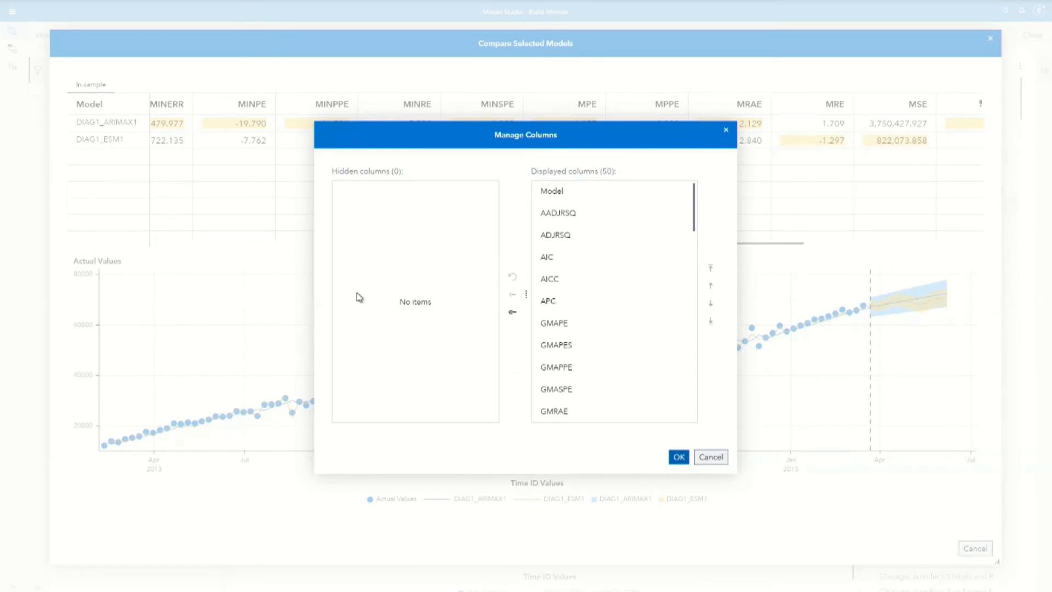
left_click(586, 230)
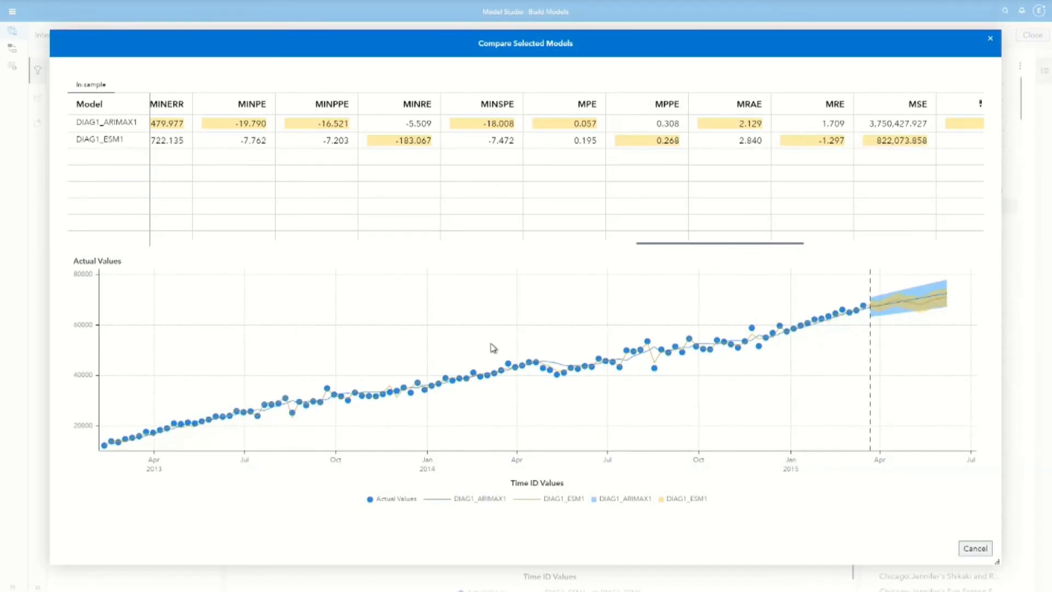
Examine the fitted values and forecast regions of both models at closer range in the comparison plot, and close the comparison
mouse_move(723, 350)
mouse_move(661, 353)
scroll(662, 355, "up", 3)
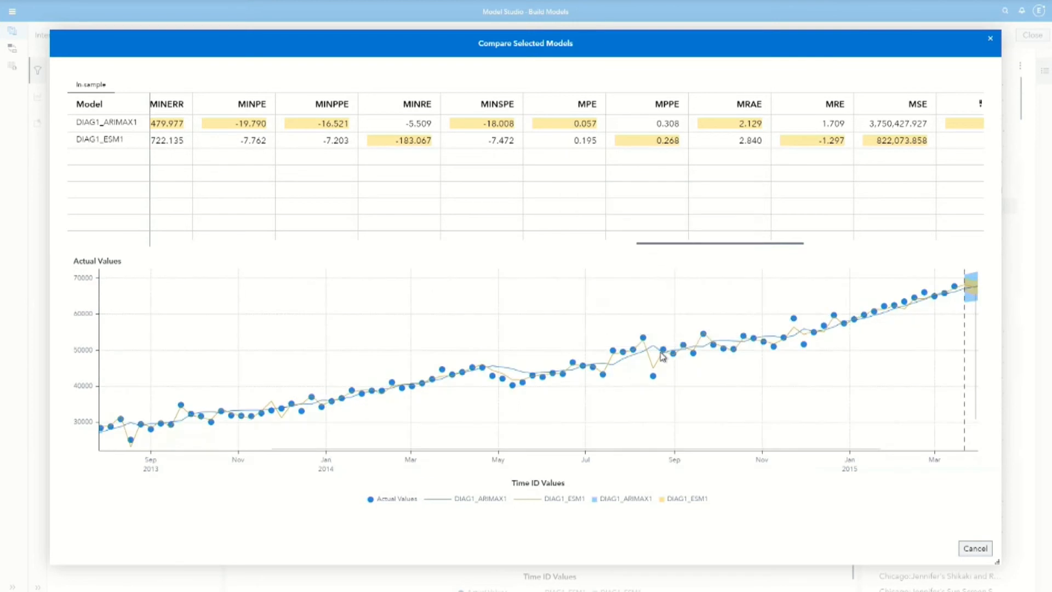
scroll(662, 355, "up", 2)
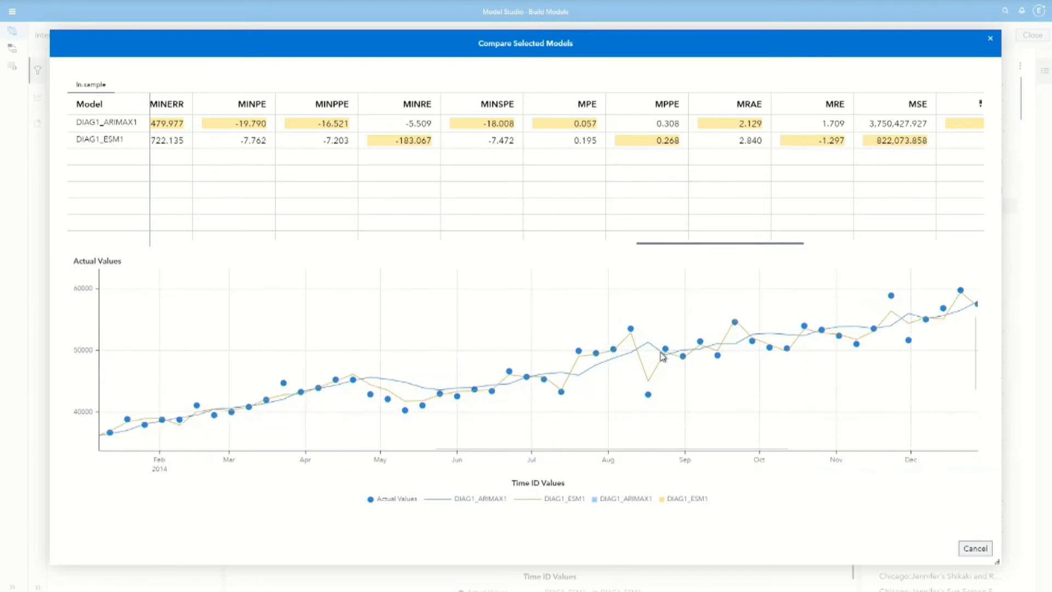
scroll(662, 355, "up", 3)
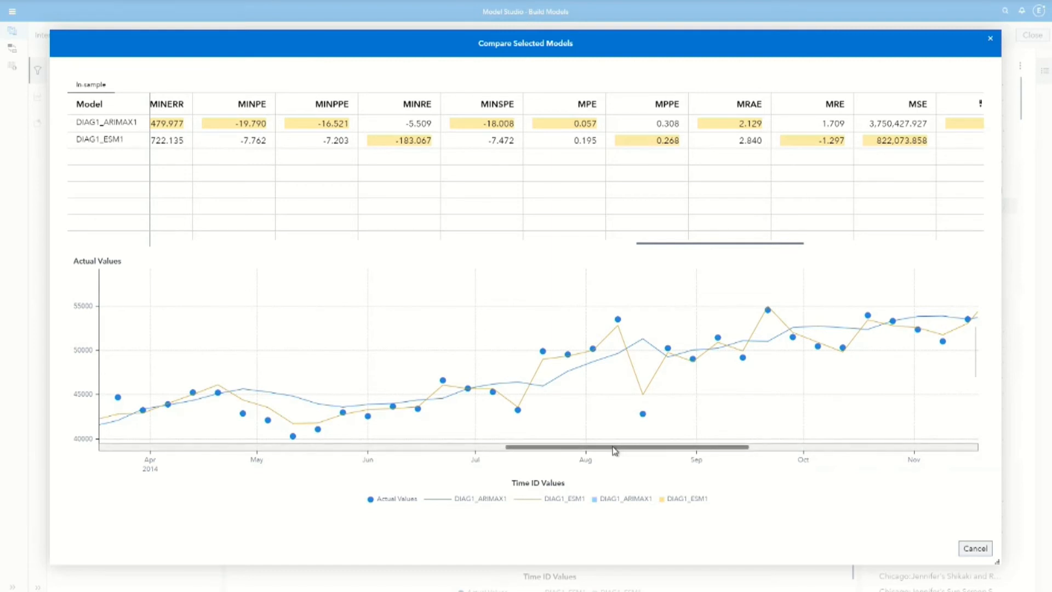
left_click_drag(615, 450, 728, 451)
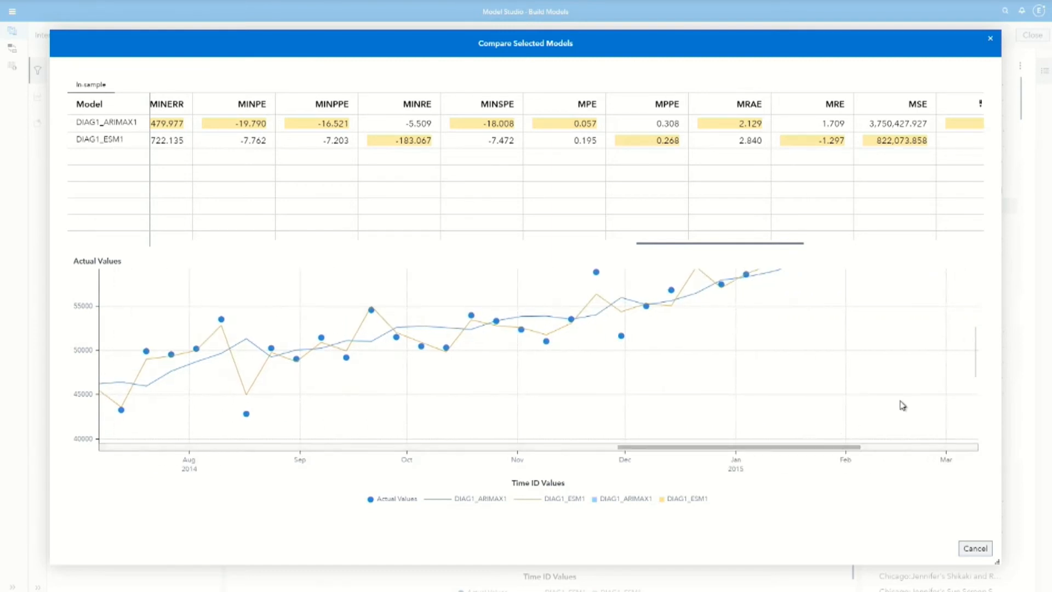
left_click_drag(973, 366, 979, 339)
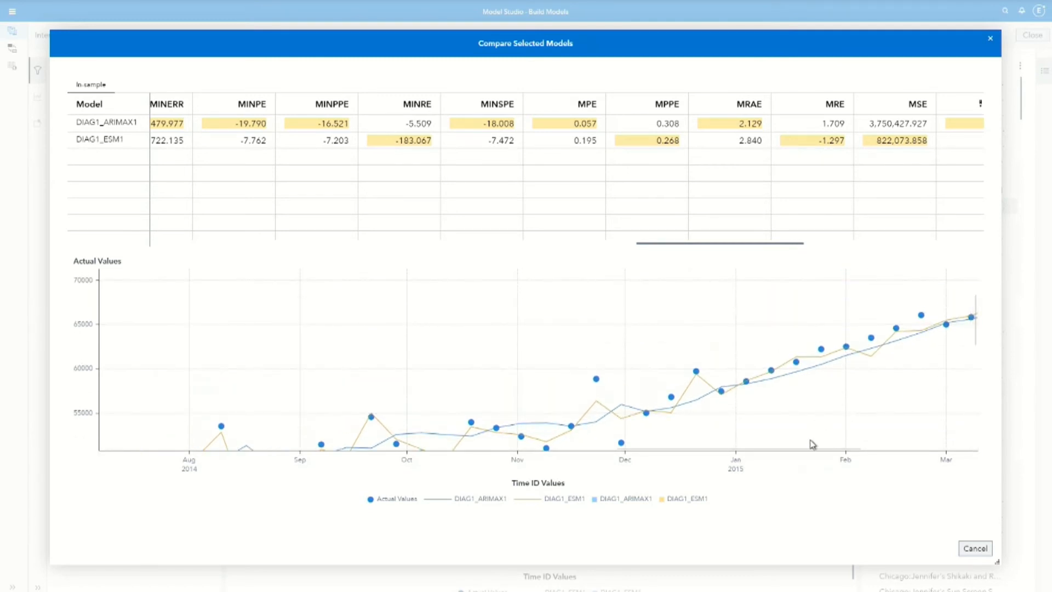
mouse_move(811, 449)
left_click_drag(811, 450, 918, 440)
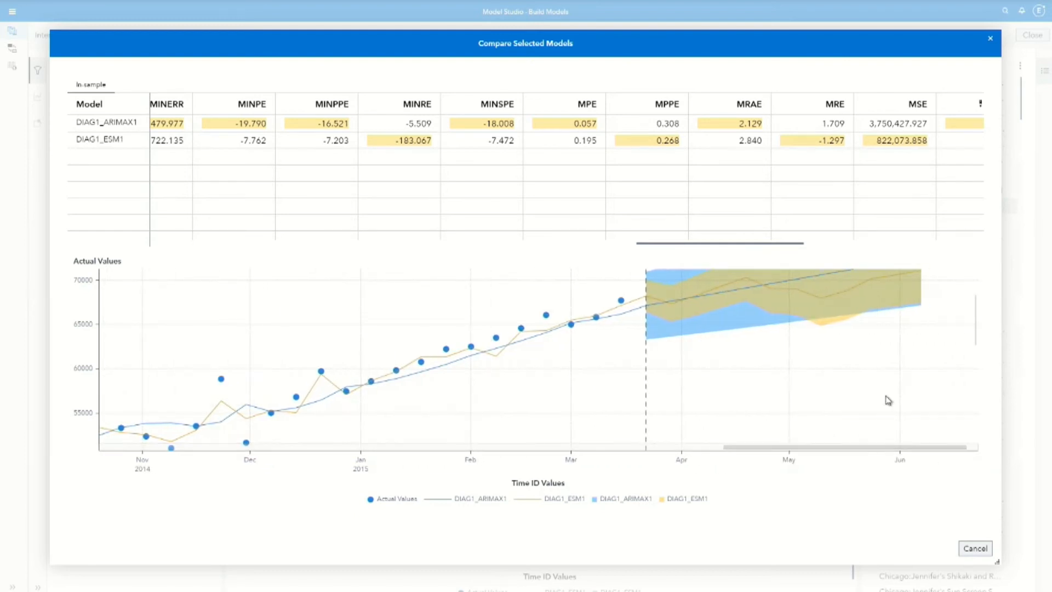
scroll(978, 343, "up", 3)
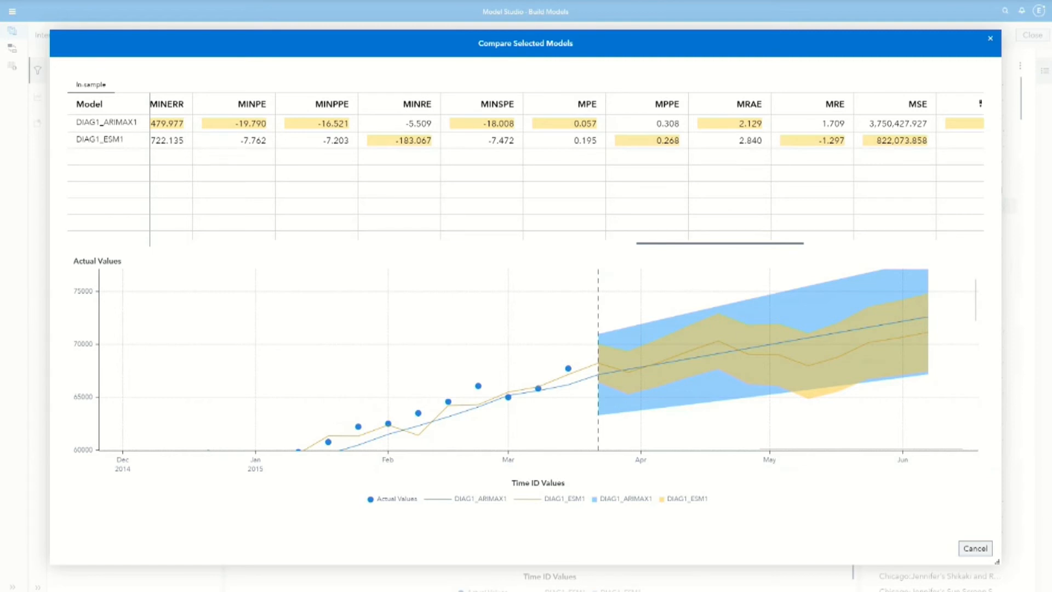
left_click(977, 550)
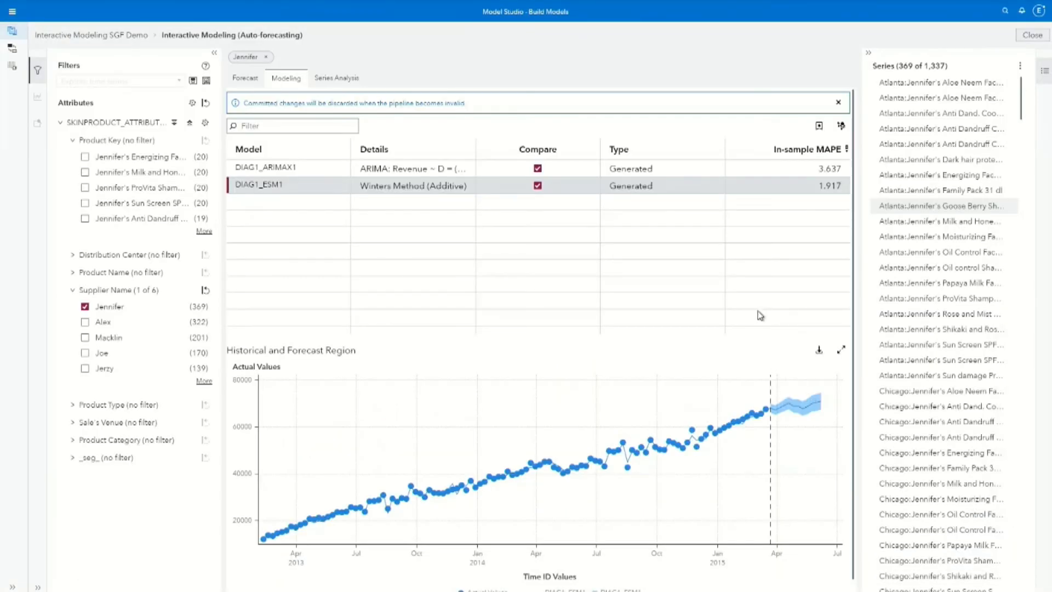
Clear both models from the comparison selection and set DIAG1_ESM1 as the champion model for the Goose Berry series
left_click(537, 168)
left_click(537, 187)
left_click(819, 126)
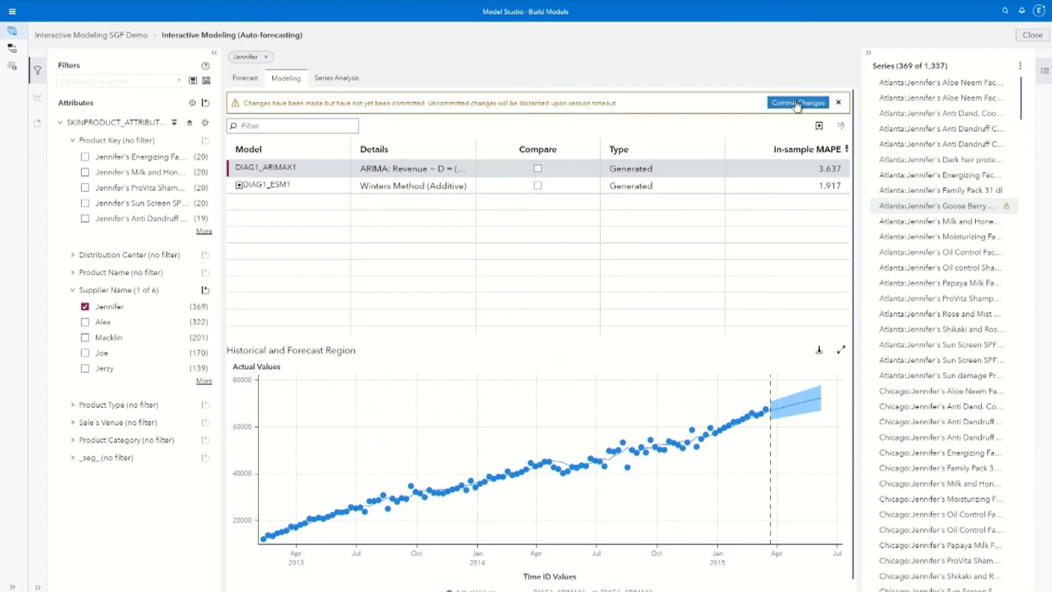
Check the commit and discard options available for the modified Goose Berry series and dismiss them
right_click(909, 210)
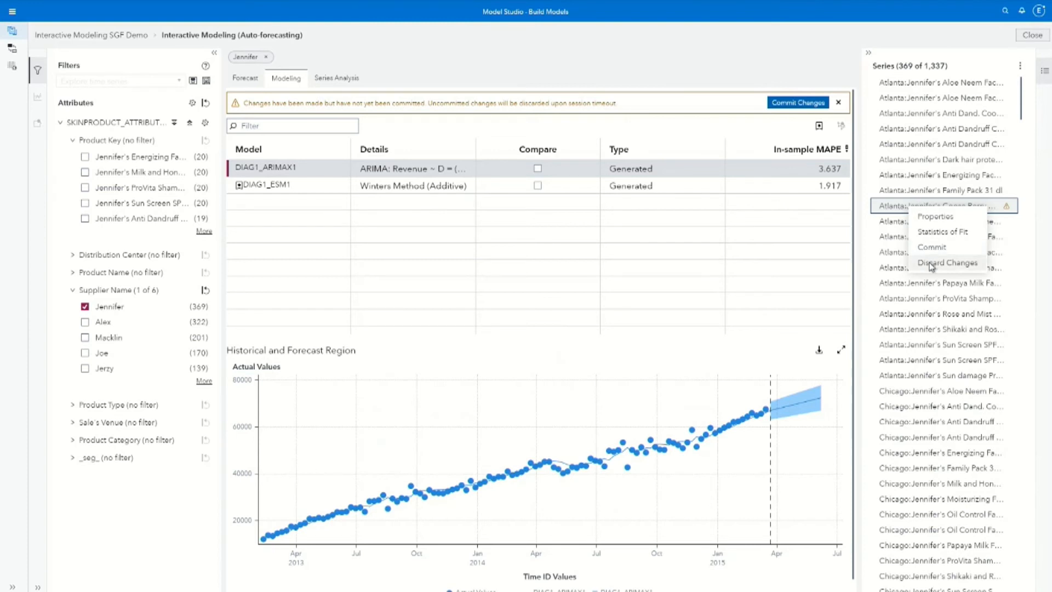
left_click(748, 55)
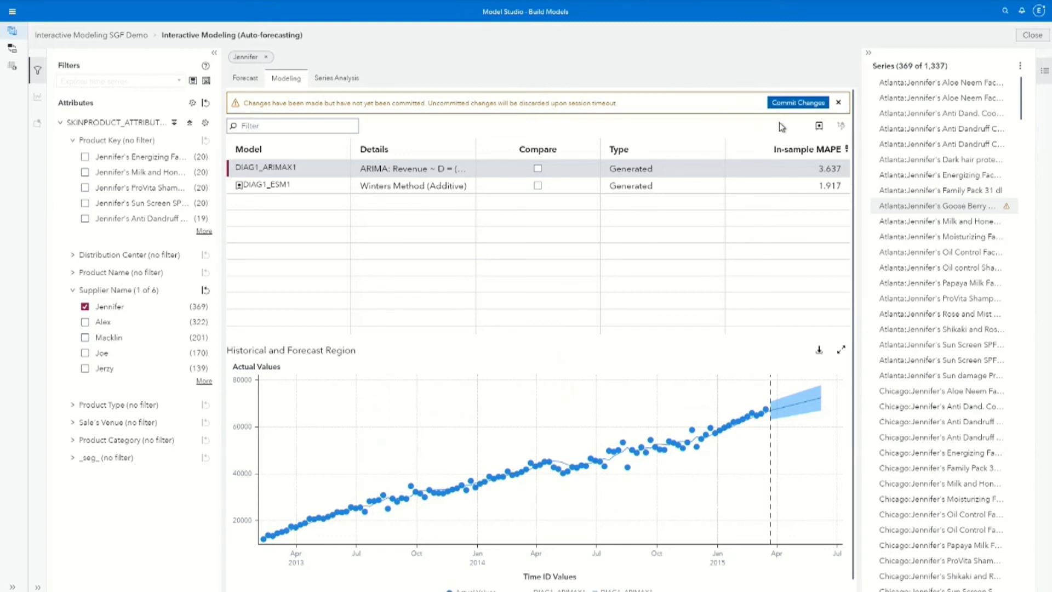
Set DIAG1_ARIMAX1 as the champion model for the first Atlanta series, Aloe Neem Face and Hand Soap 5 dl
left_click(942, 86)
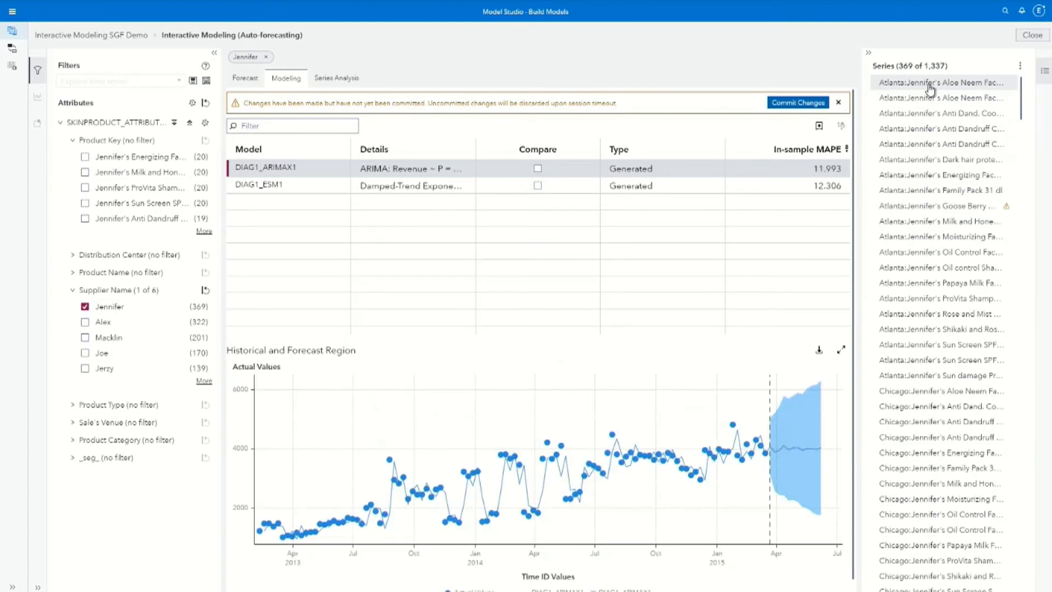
left_click(415, 172)
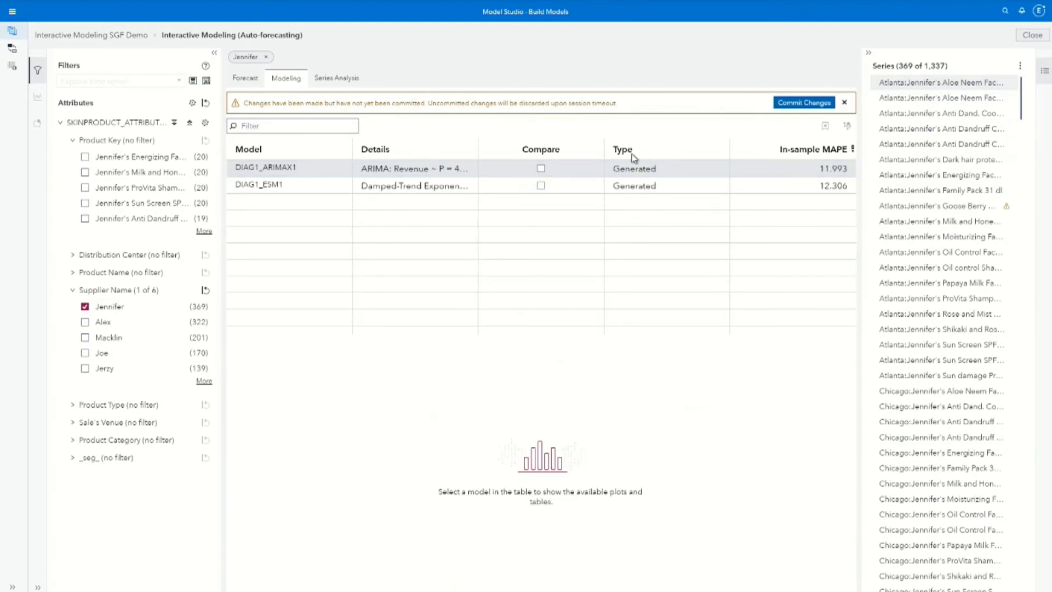
left_click(428, 168)
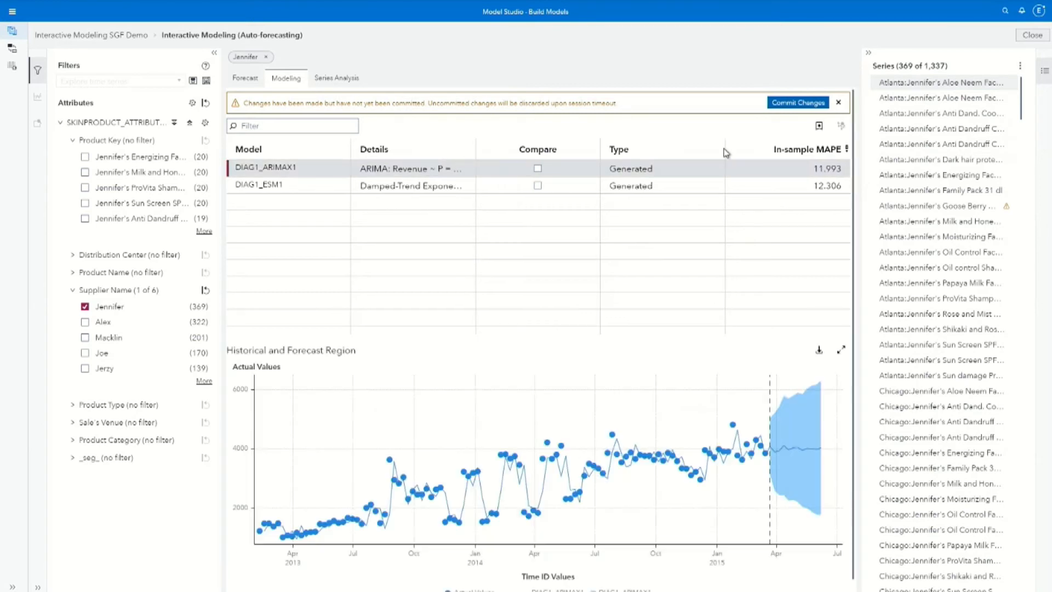
left_click(820, 128)
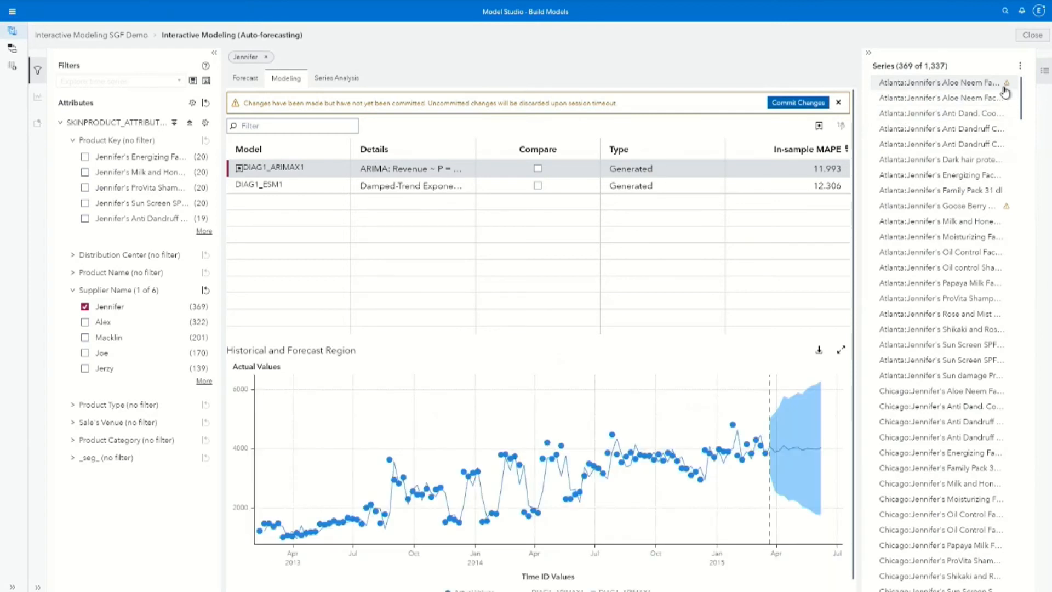
Review the uncommitted series and commit the modeling changes for the Atlanta Aloe Neem Face and Hand Soap 5 dl and Goose Berry Shampoo 17 dl series
left_click(787, 108)
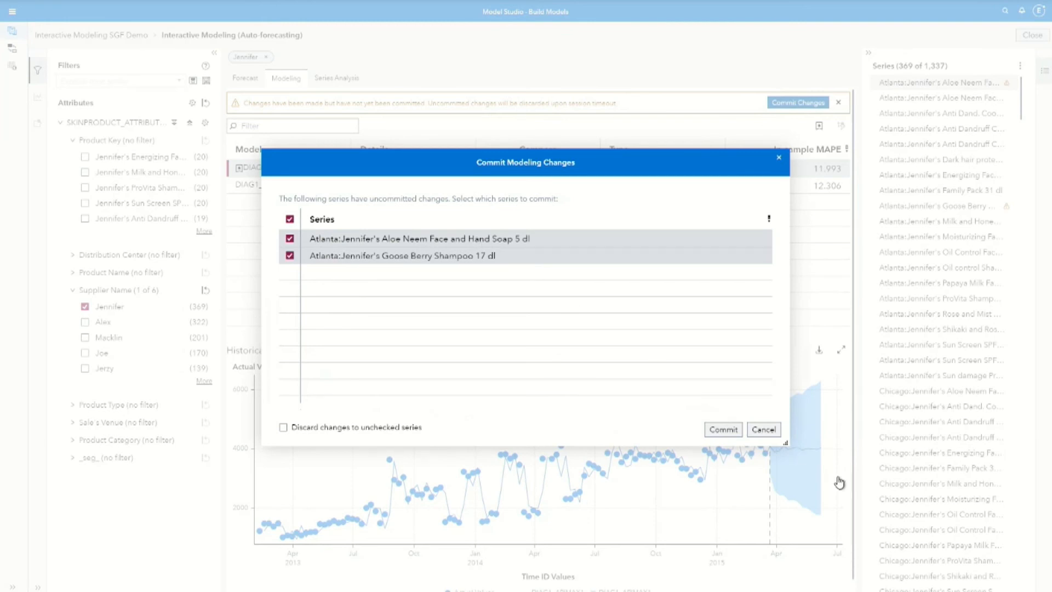
left_click(767, 430)
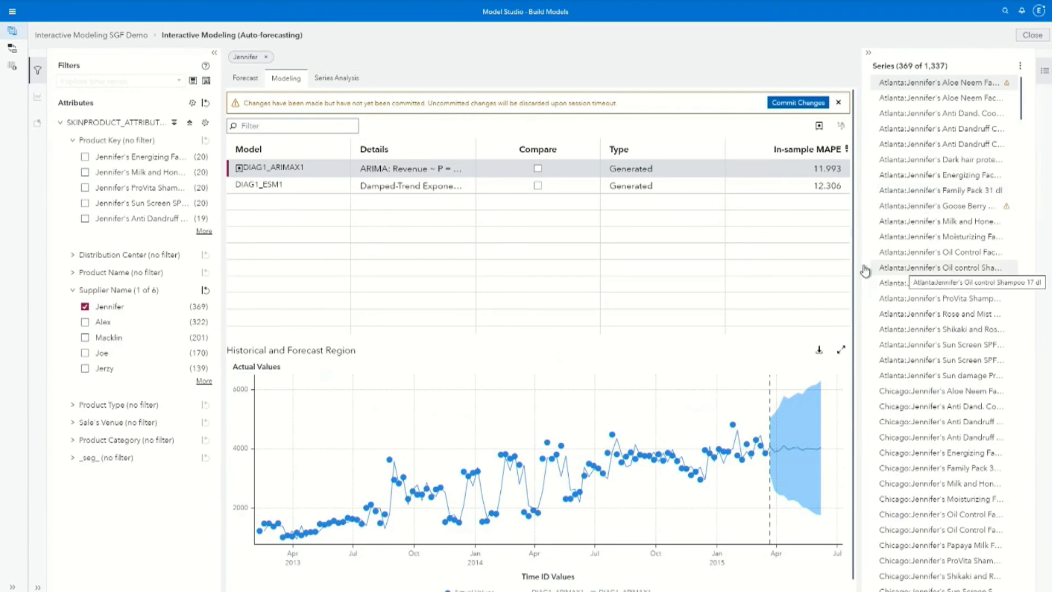
left_click(789, 104)
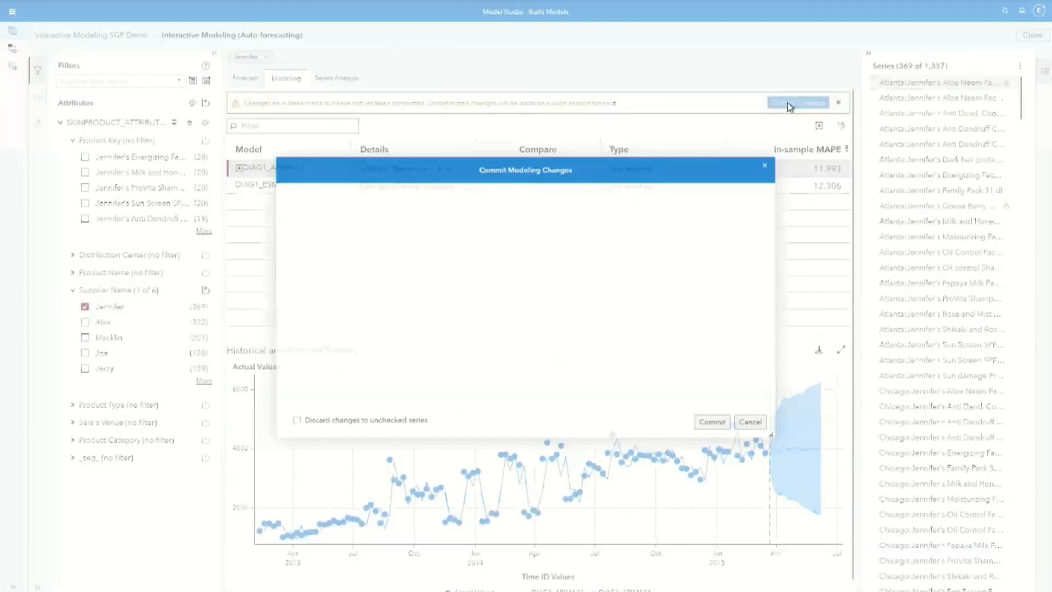
left_click(723, 425)
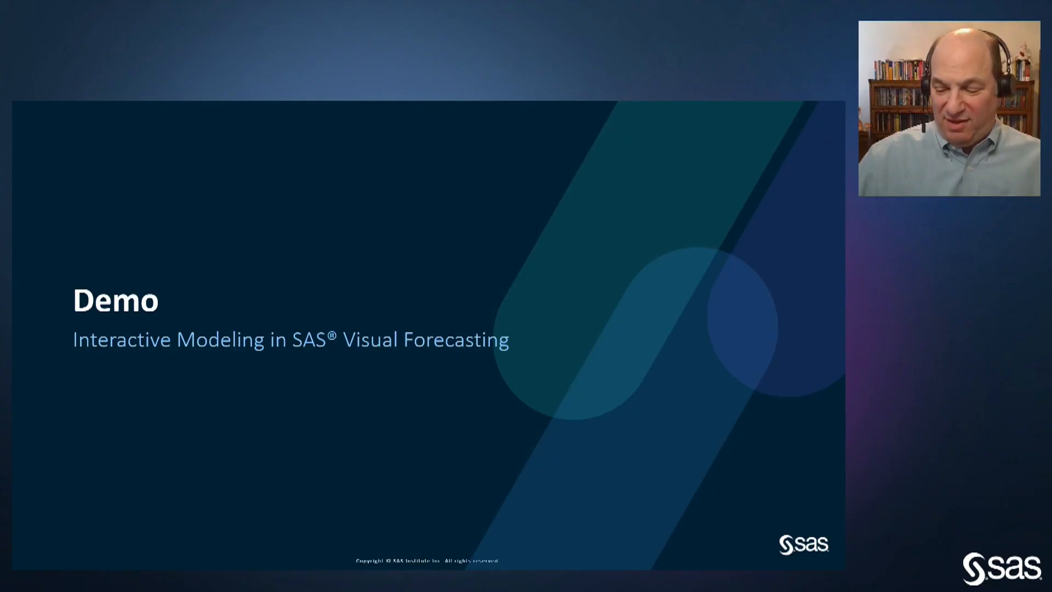
key("Right")
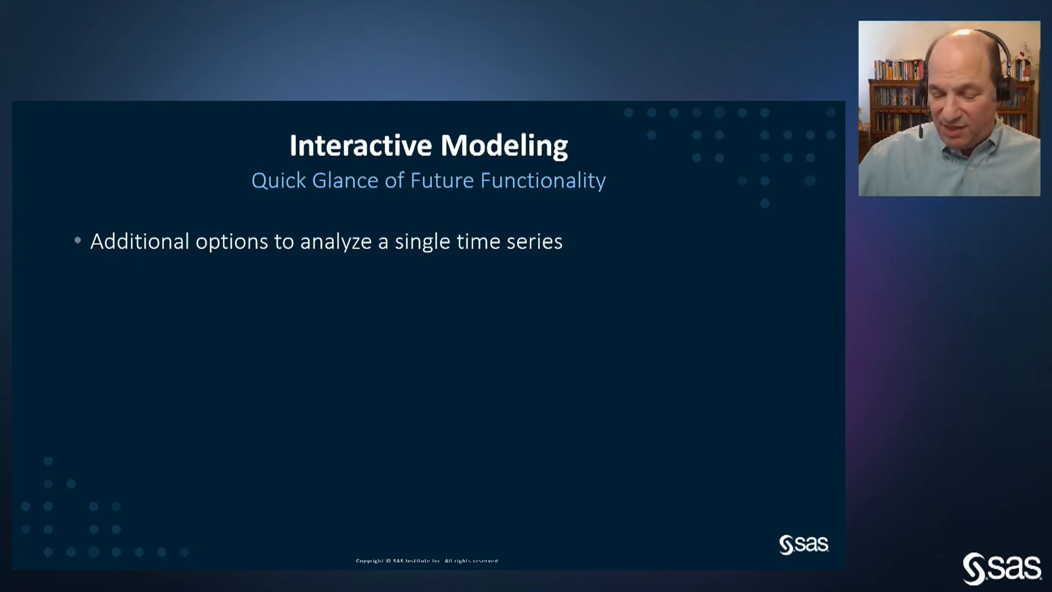
key("Right")
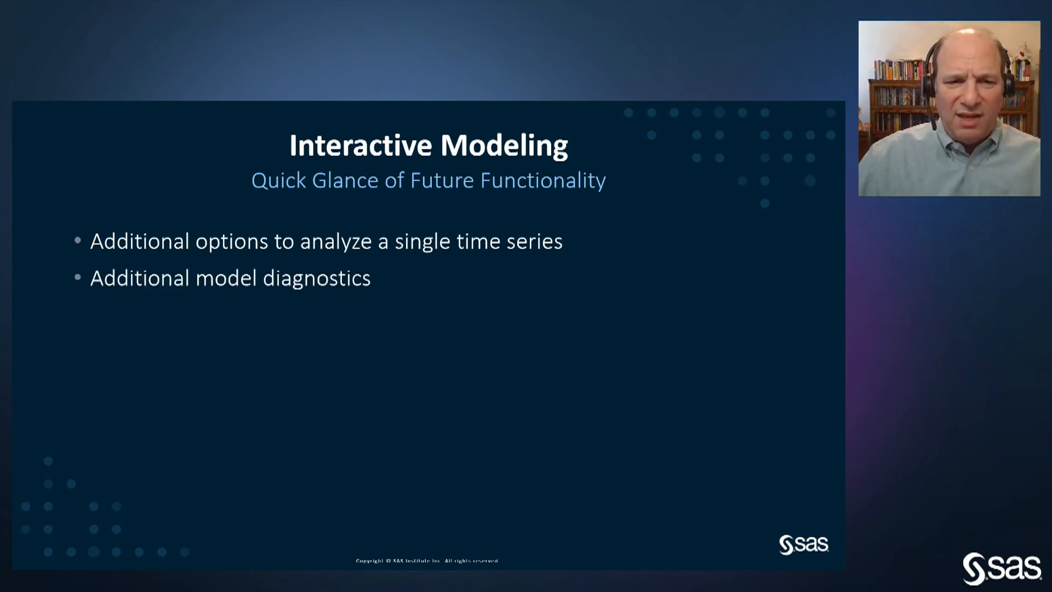